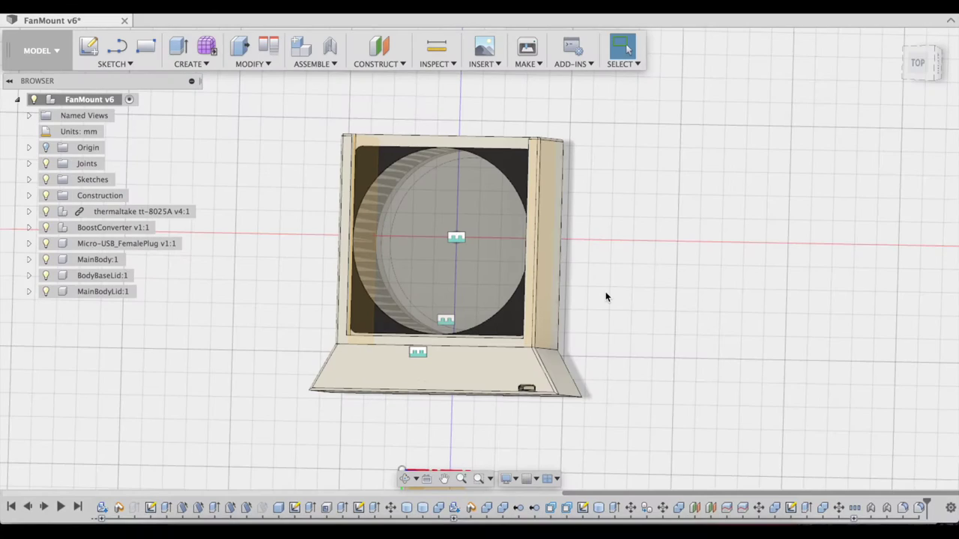
Step: Hide Body1 of the BodyBaseLid component and examine the compartment holding the boost converter and micro-USB plug
scroll(654, 311, "down", 10, "shift")
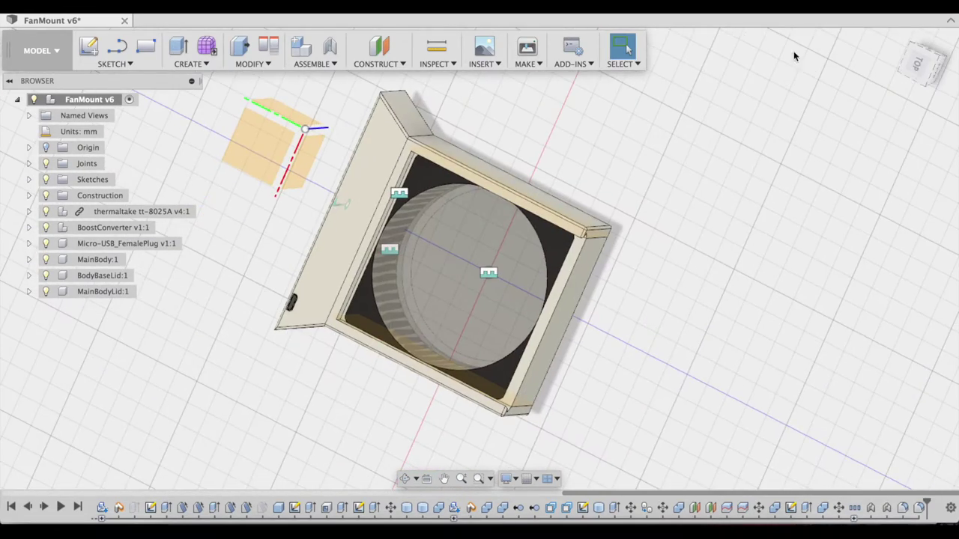
left_click(899, 39)
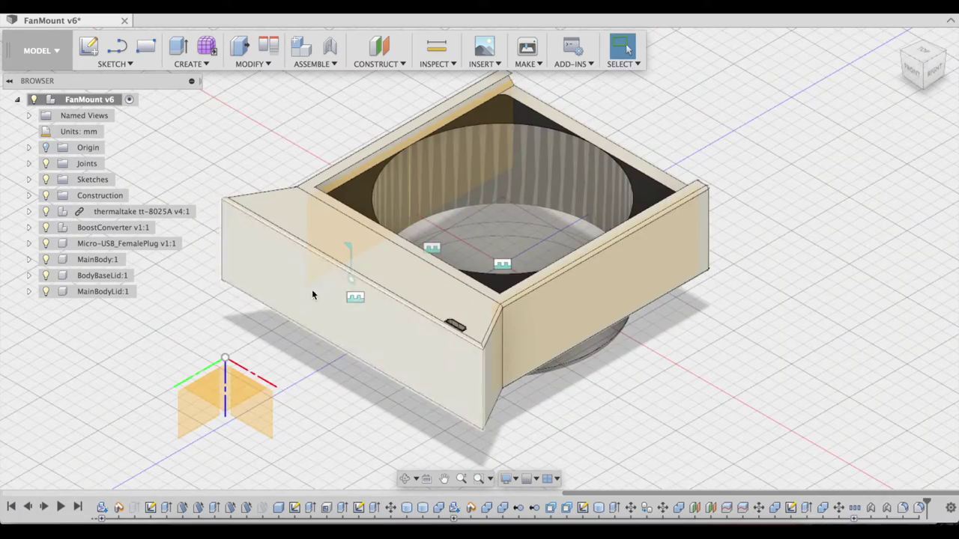
scroll(329, 264, "up", 5, "shift")
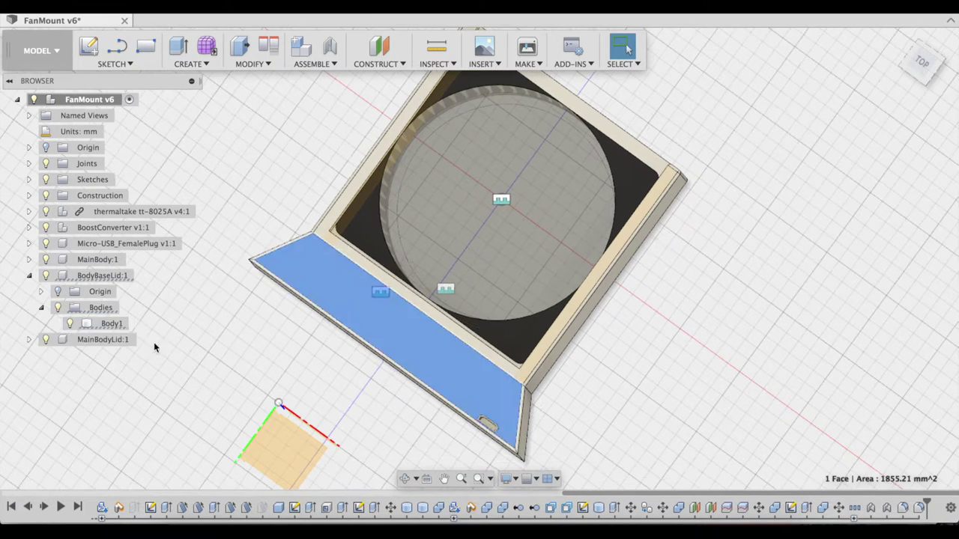
key("v")
middle_click_drag(468, 372, 405, 361, "shift")
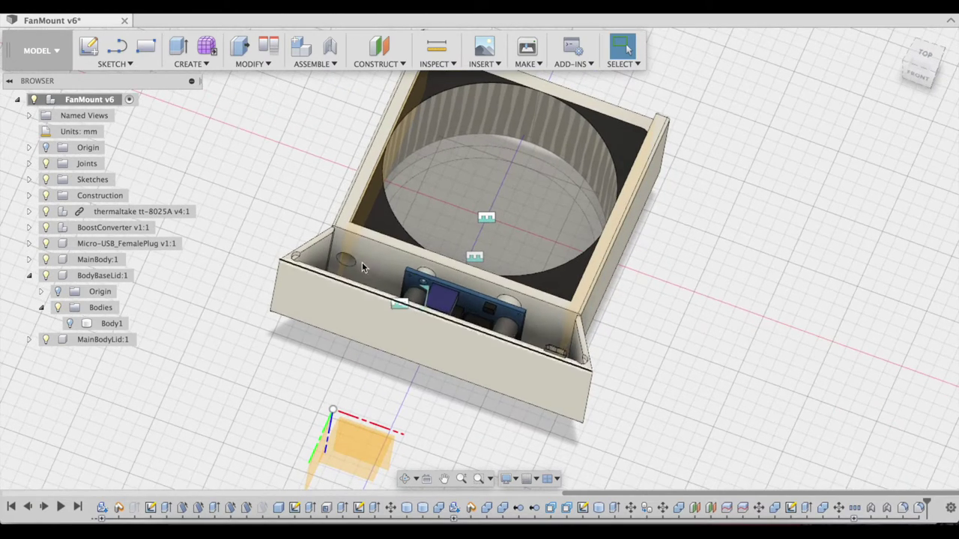
middle_click_drag(355, 281, 358, 277, "shift")
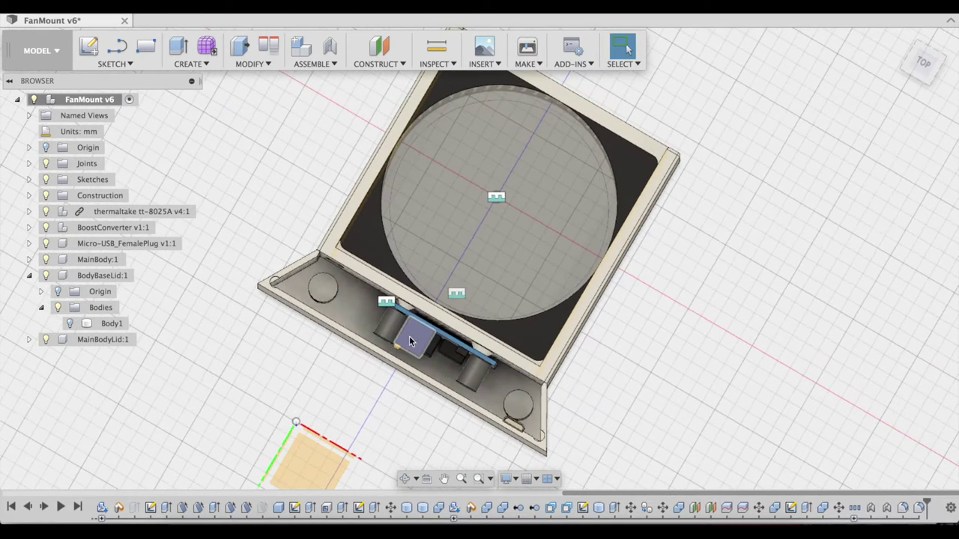
mouse_move(500, 394)
middle_mouse_down("shift")
mouse_move(502, 425)
mouse_move(514, 401)
middle_mouse_up("shift")
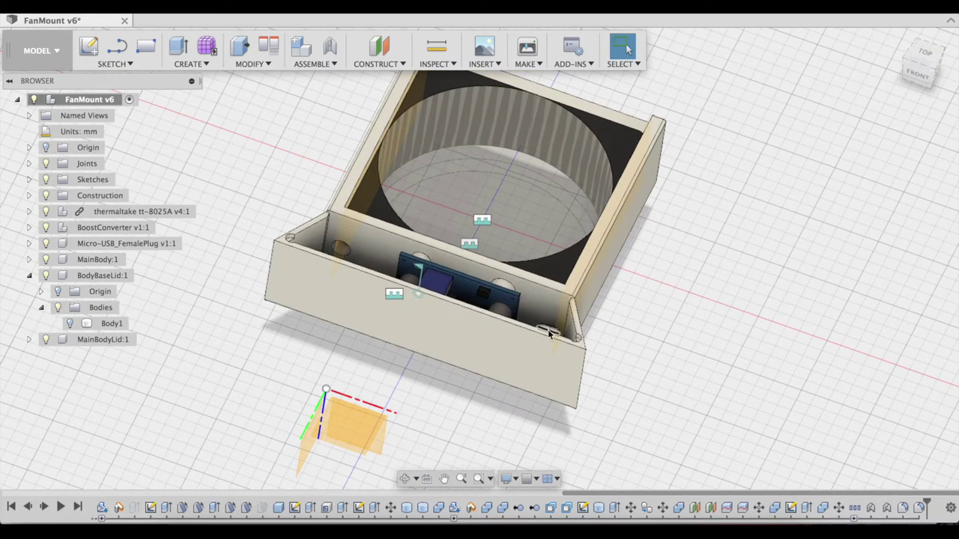
middle_click_drag(555, 335, 538, 348, "shift")
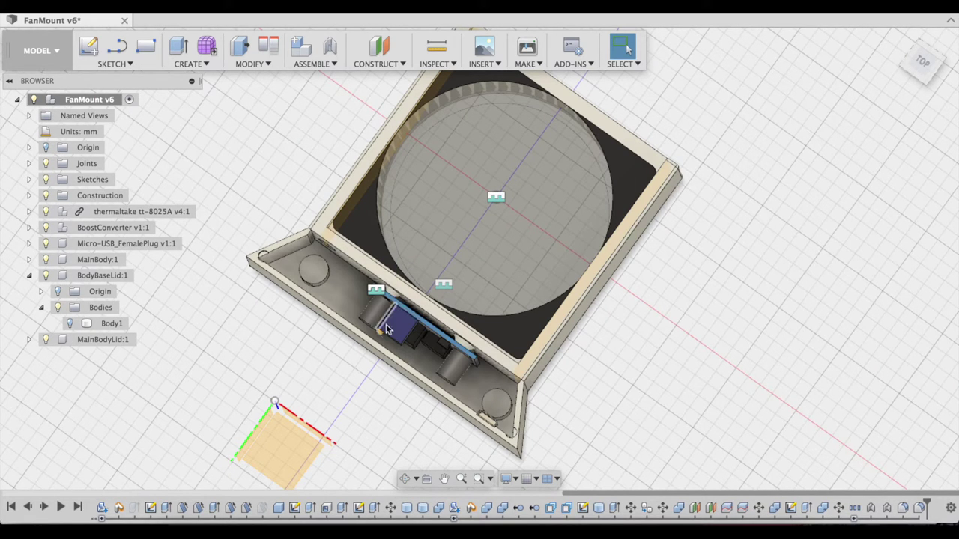
scroll(407, 341, "down", 5, "shift")
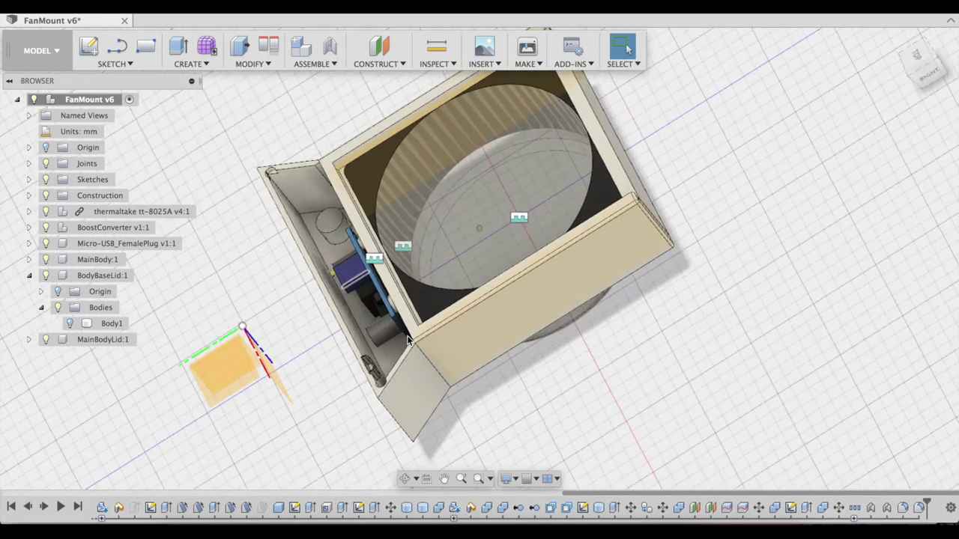
Step: Hide the BodyBaseLid, MainBodyLid and MainBody components and examine the fan, boost converter and micro-USB plug on their own
left_click(54, 279)
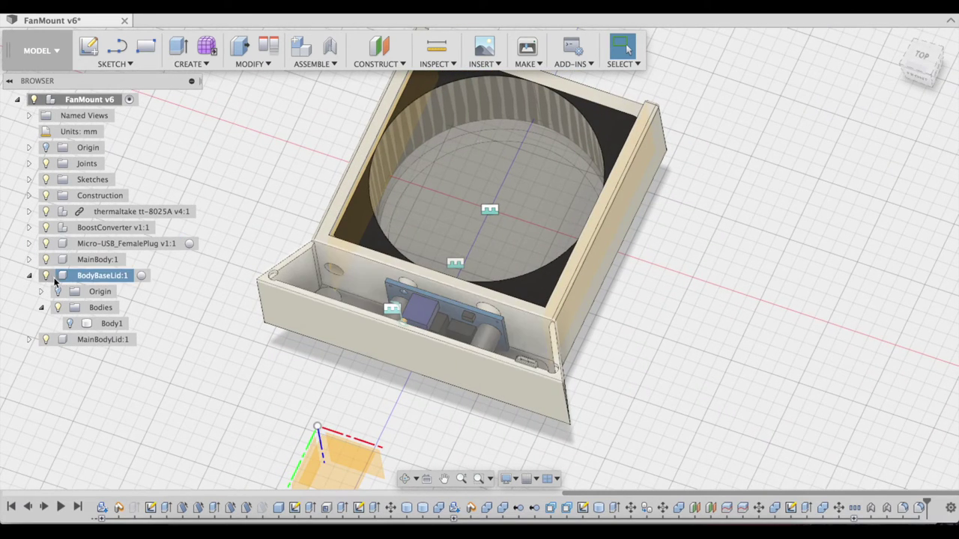
left_click(46, 276)
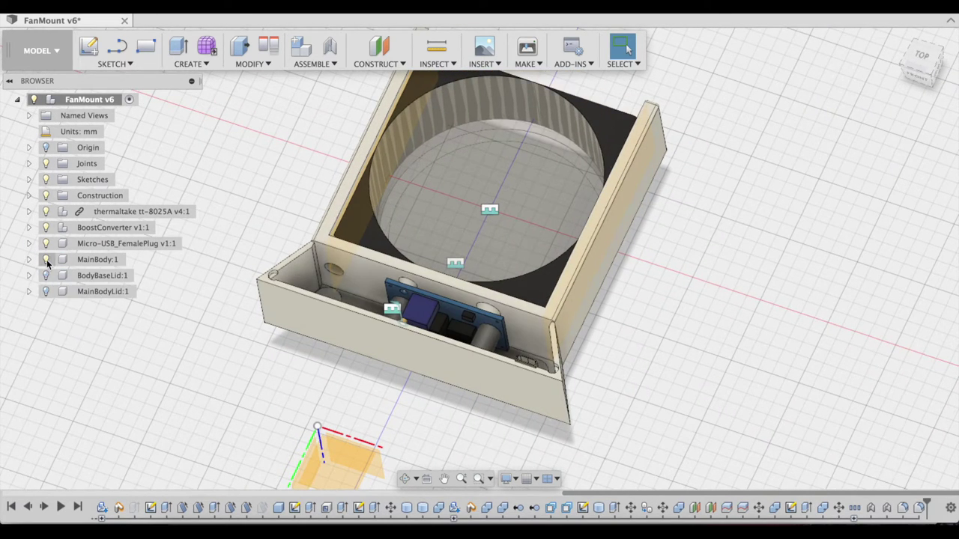
left_click(46, 259)
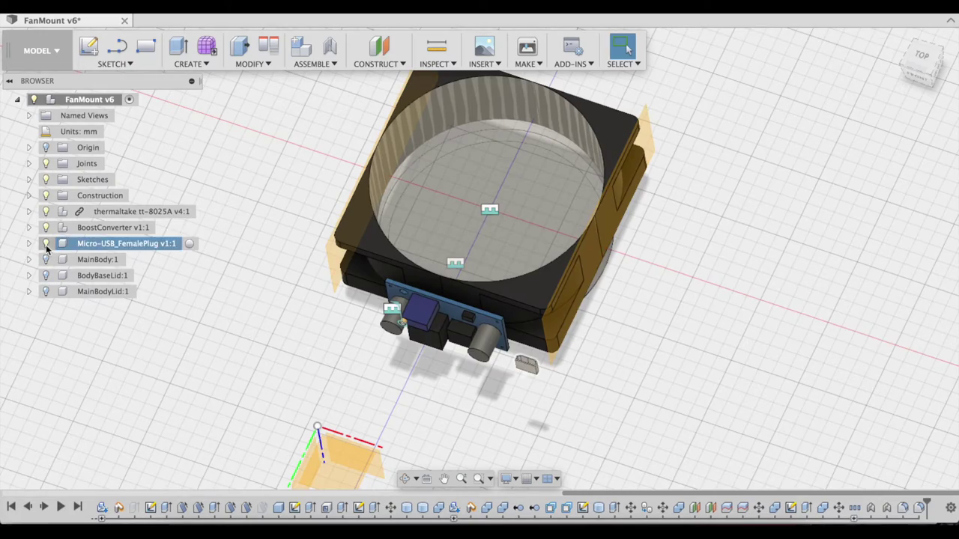
middle_click_drag(346, 392, 345, 392, "shift")
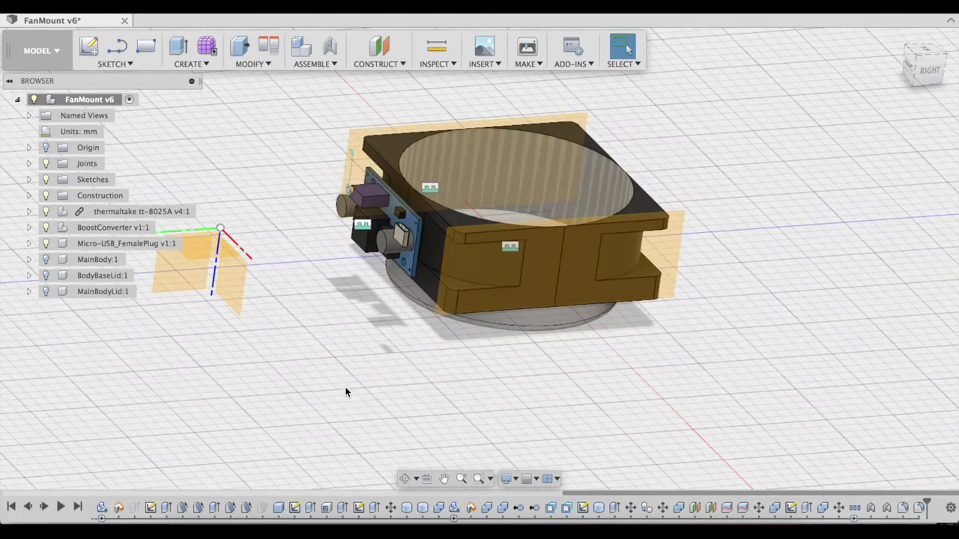
middle_click_drag(376, 264, 375, 263, "shift")
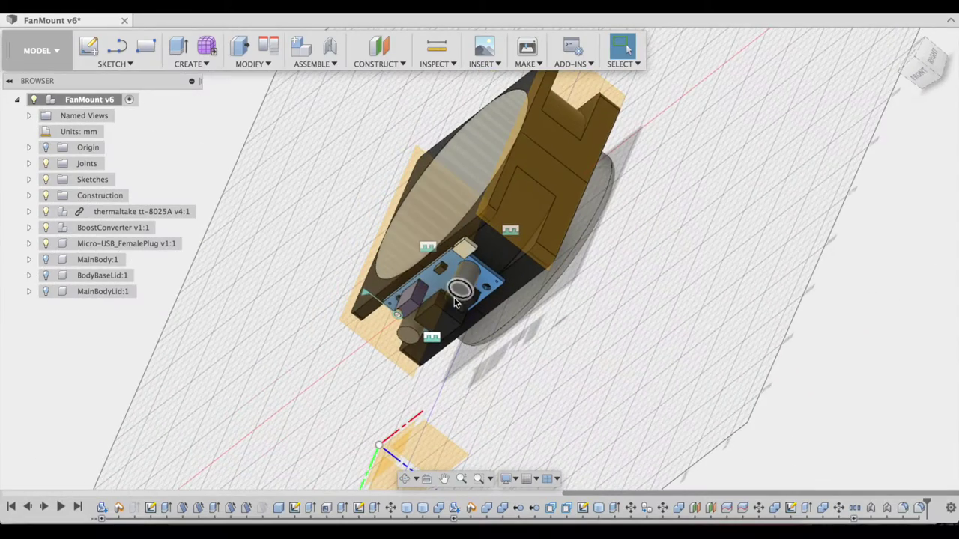
middle_click_drag(448, 334, 448, 334, "shift")
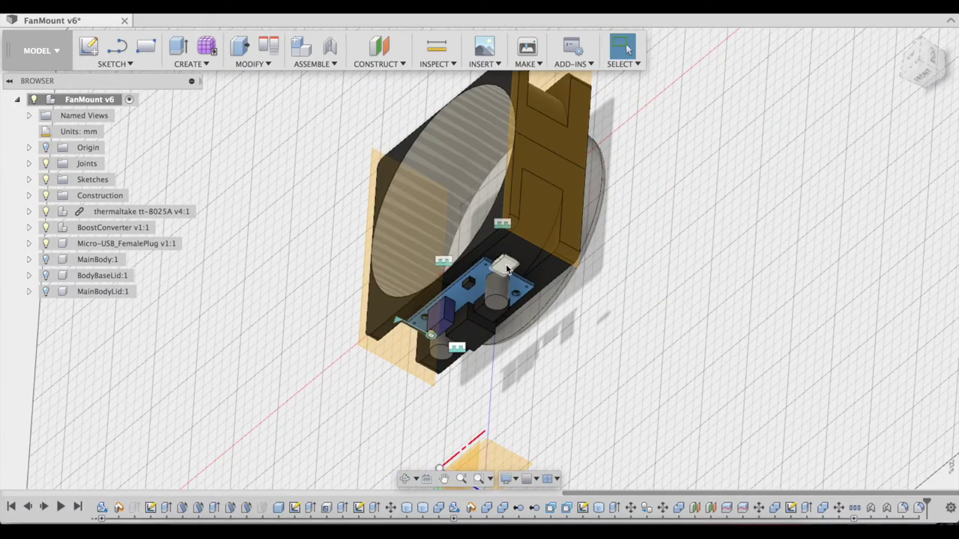
middle_click_drag(492, 282, 493, 281, "shift")
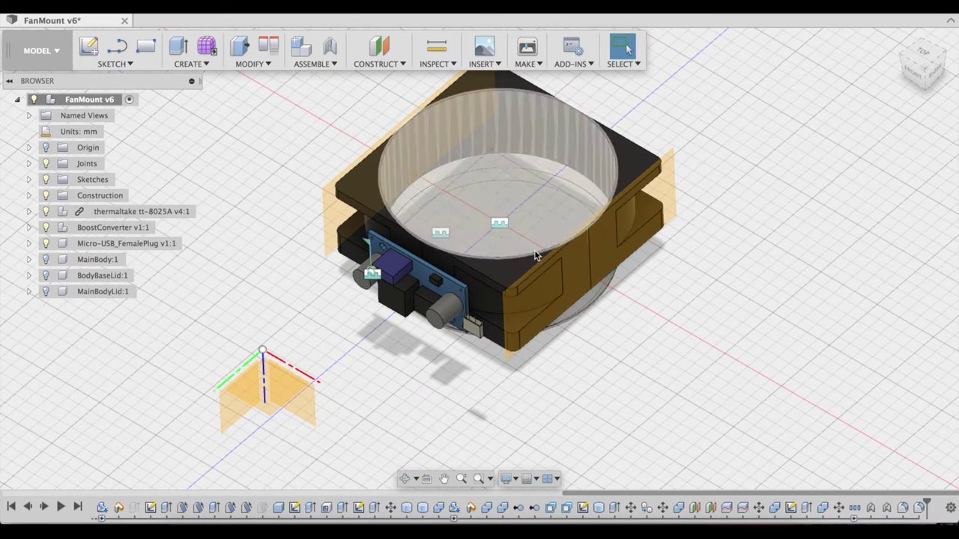
Step: Show the MainBody, BodyBaseLid and MainBodyLid components again
left_click(46, 259)
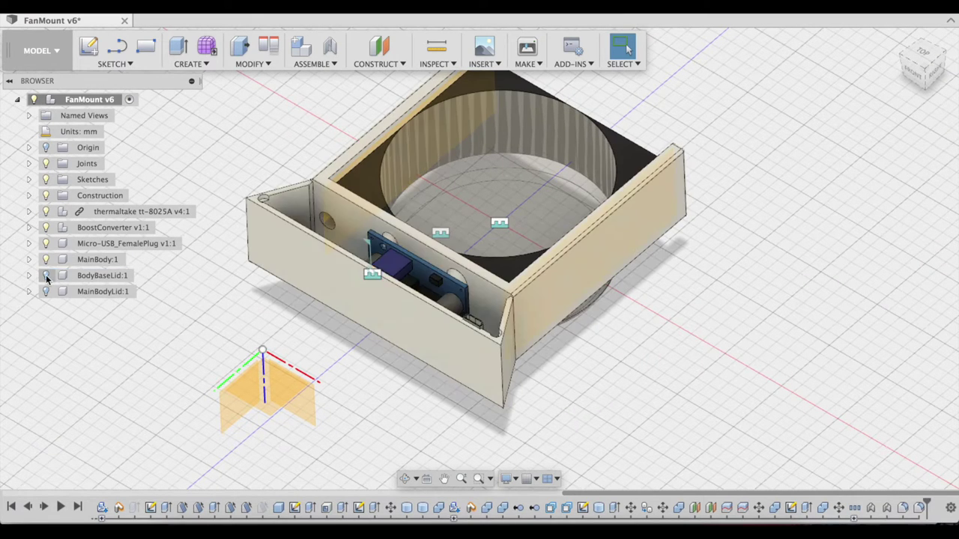
left_click(46, 276)
left_click(44, 293)
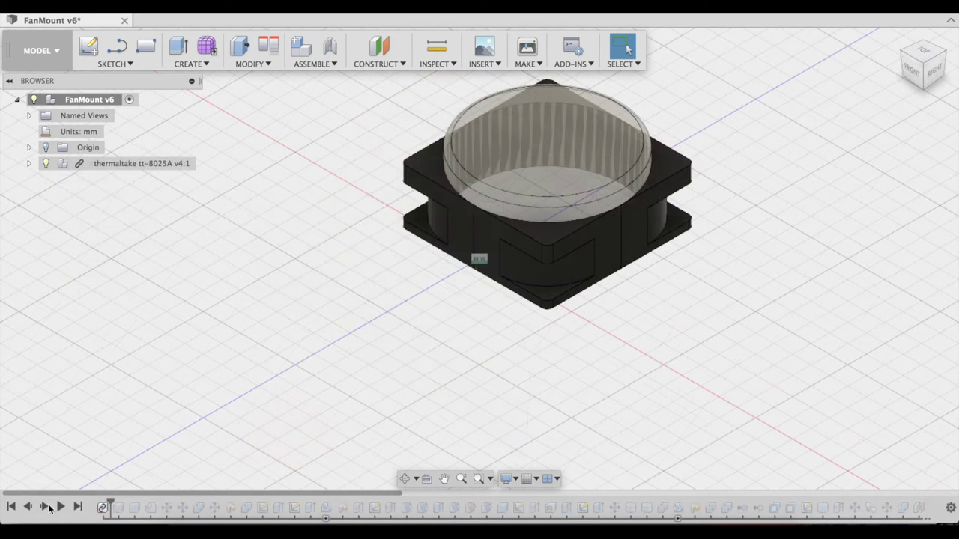
Step: Step the design history forward through the two box bodies and the chamfer, hide the thermaltake fan, and examine the bevelled plate
left_click(48, 506)
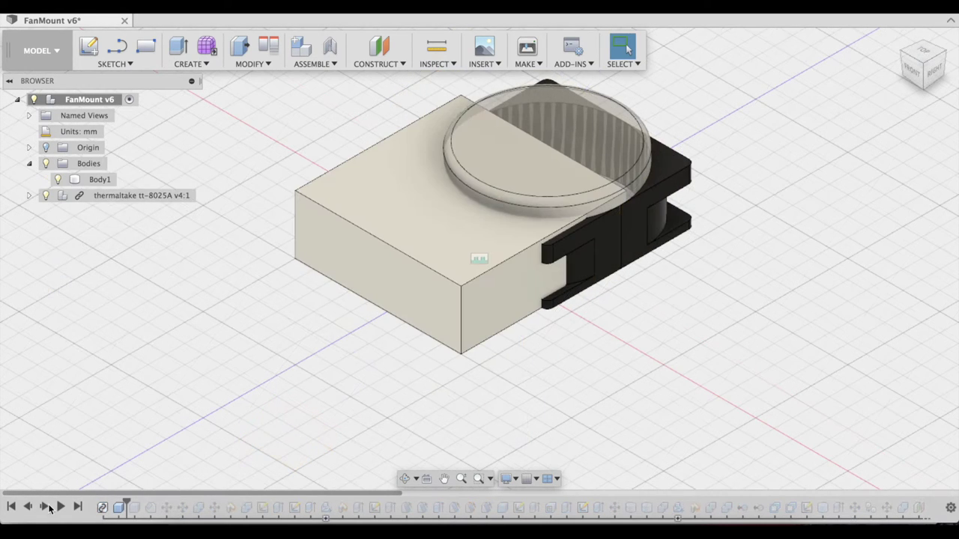
left_click(45, 507)
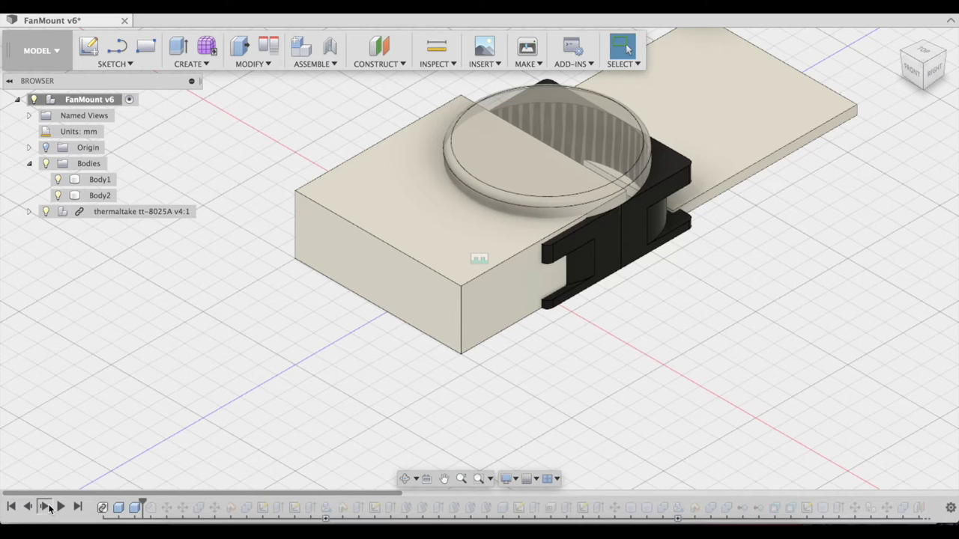
left_click(49, 508)
left_click(44, 212)
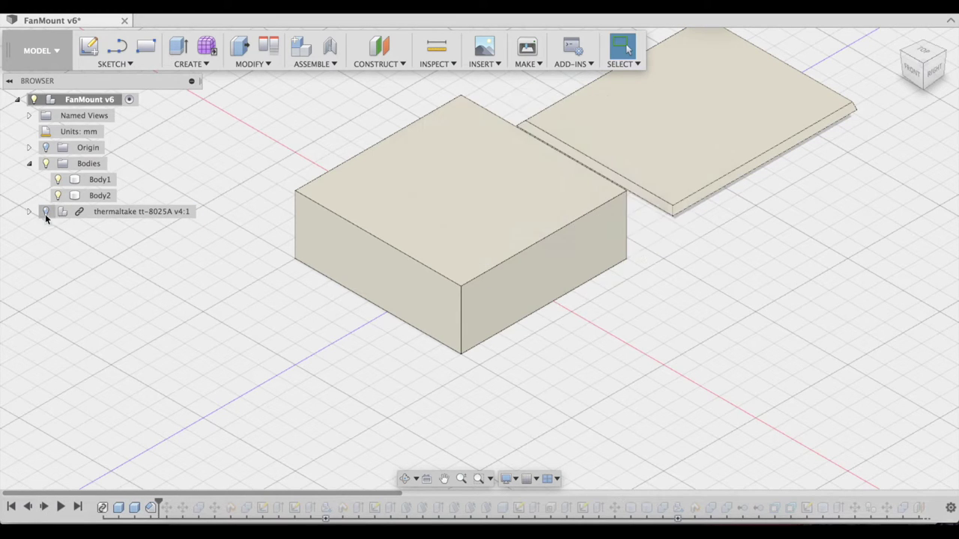
scroll(122, 334, "right", 10, "shift")
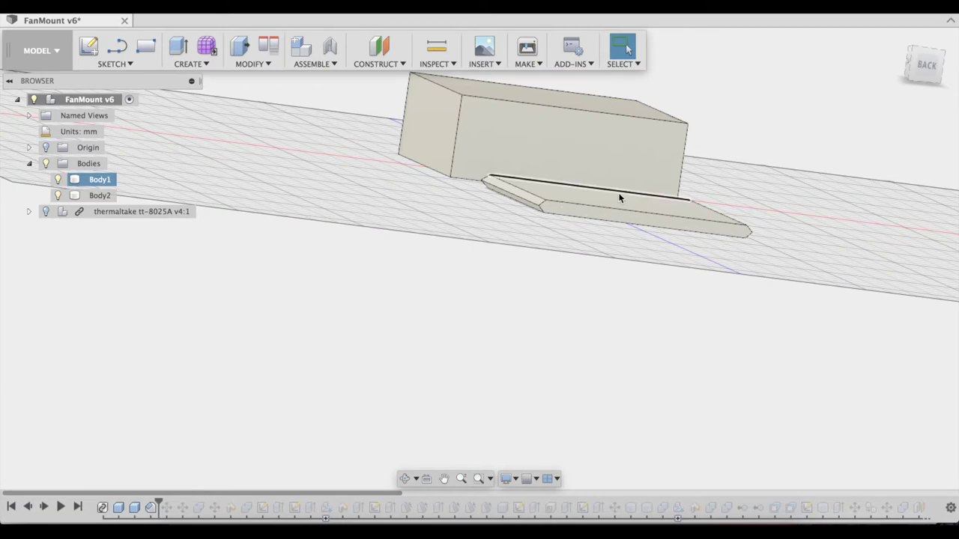
scroll(577, 255, "up", 10, "shift")
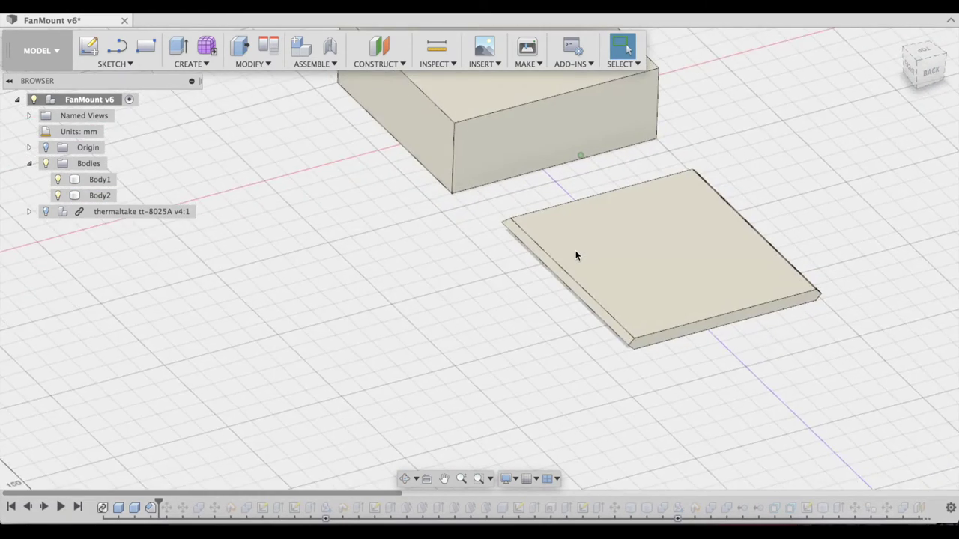
scroll(575, 251, "down", 8, "shift")
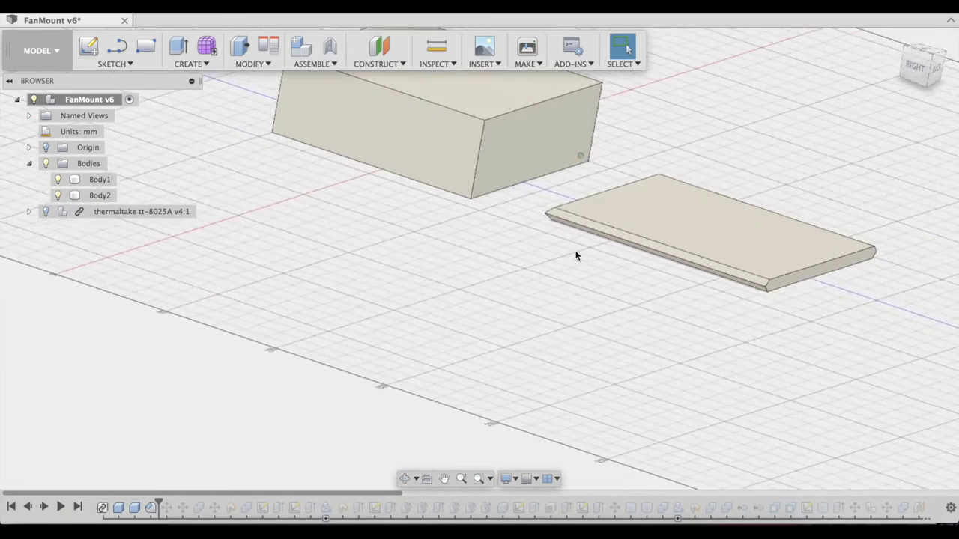
Step: Step the design history forward through the two moves and the combine that cuts the lid recess into Body1
left_click(45, 508)
left_click(45, 508)
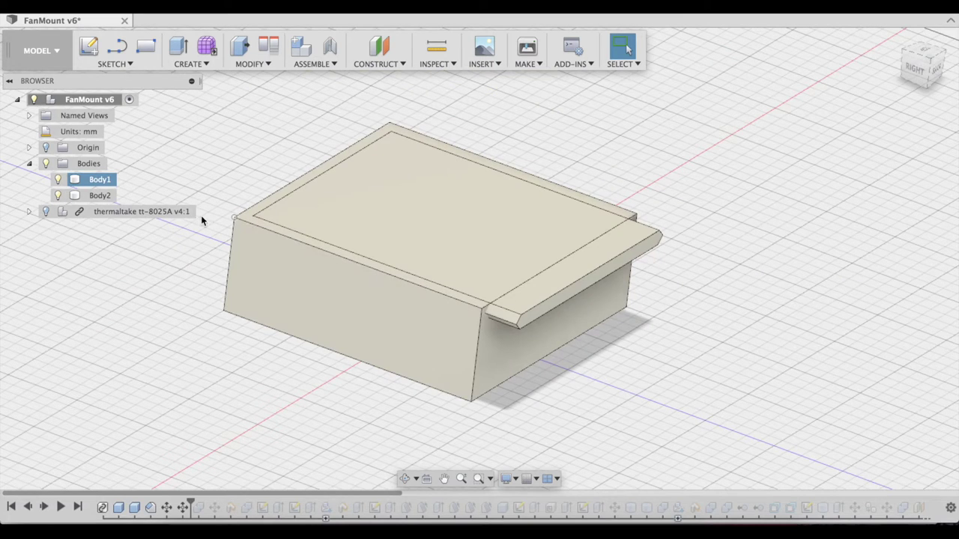
left_click(45, 508)
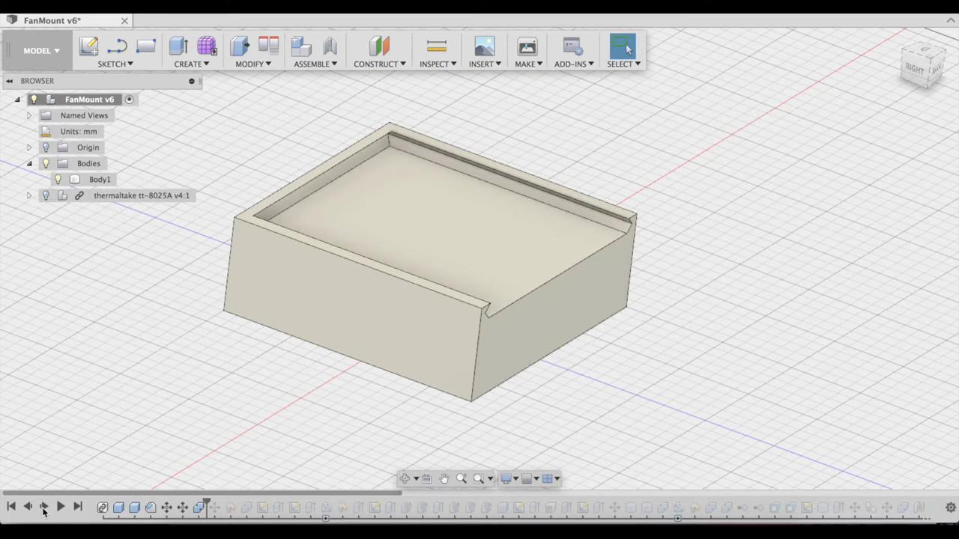
Step: With the fan component visible, step the design history forward to the combine that cuts the fan's shape from Body1
left_click(44, 508)
left_click(44, 509)
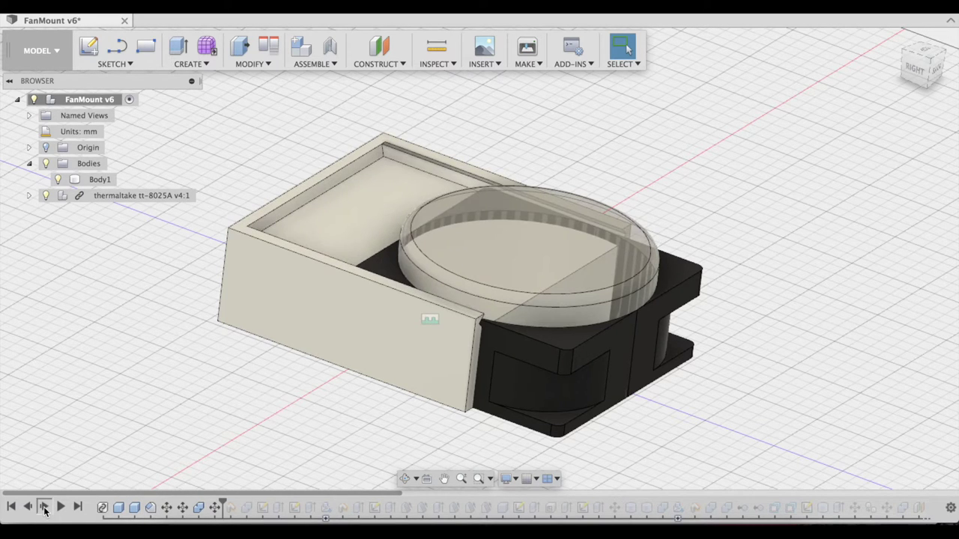
left_click(45, 509)
left_click(44, 508)
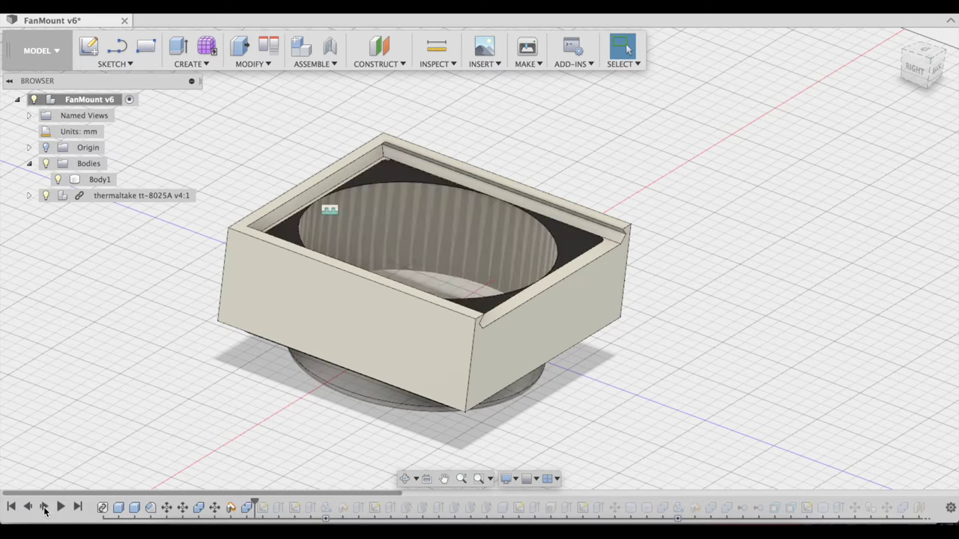
Step: Advance the design history to the first sketch, hide the fan, and examine the cavity it leaves in Body1 from several sides
left_click(44, 509)
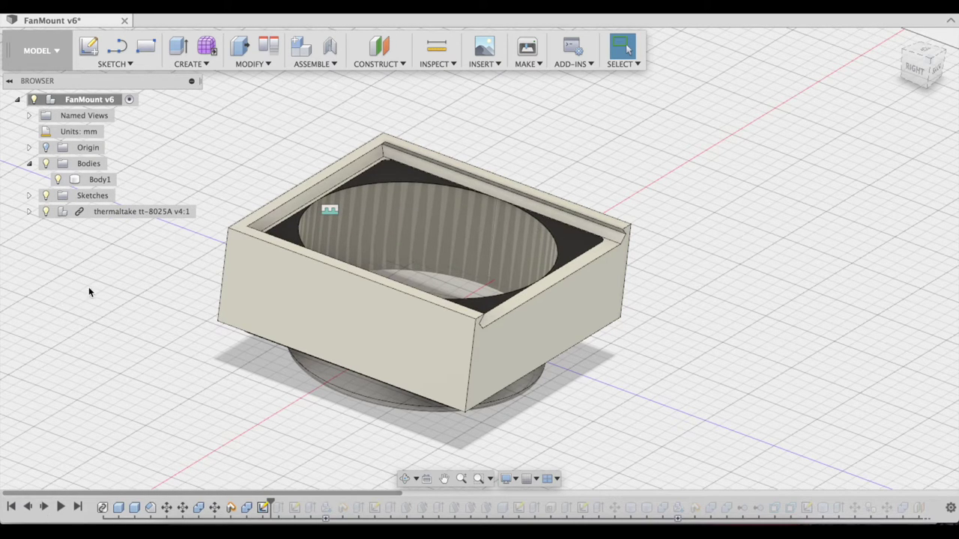
left_click(45, 211)
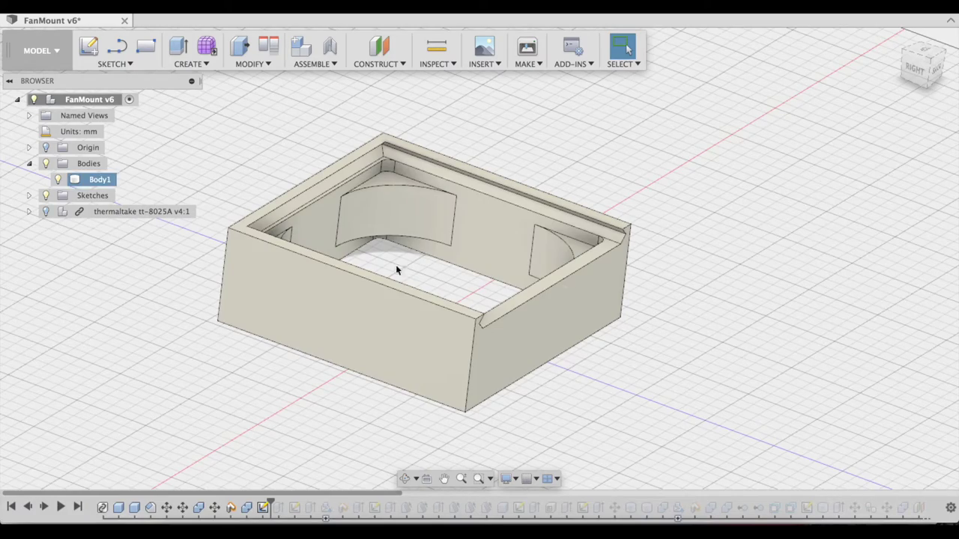
middle_click_drag(352, 296, 352, 282, "shift")
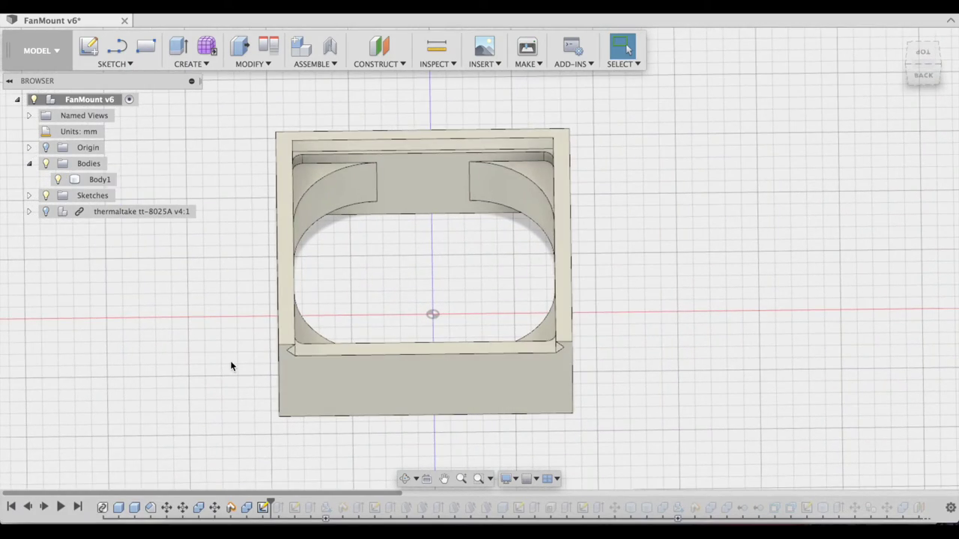
middle_click_drag(231, 366, 232, 366, "shift")
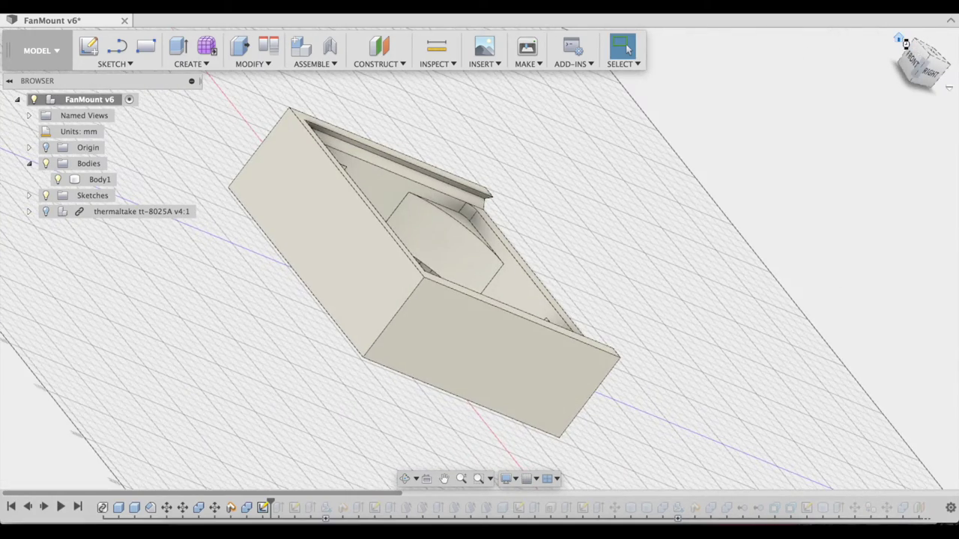
left_click(900, 38)
scroll(385, 406, "down", 2)
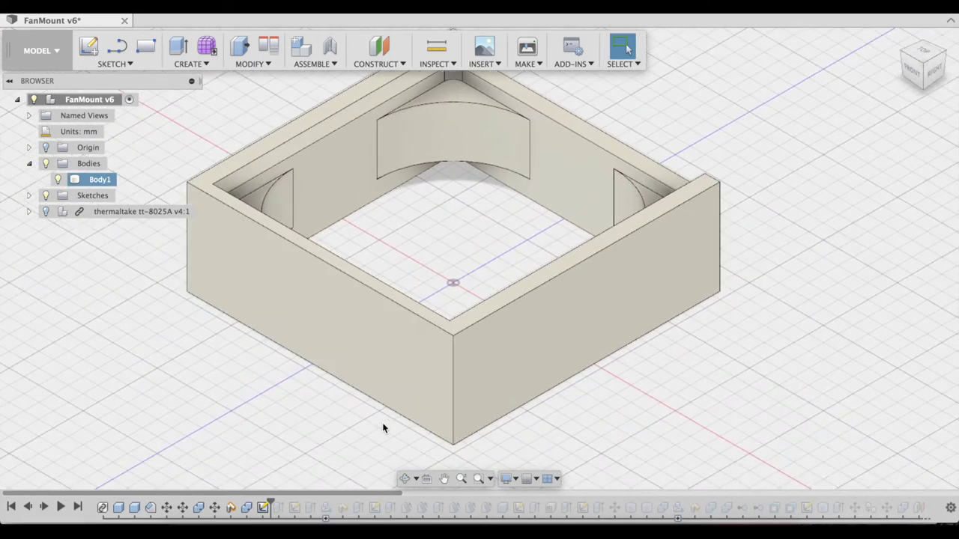
scroll(383, 423, "down", 3)
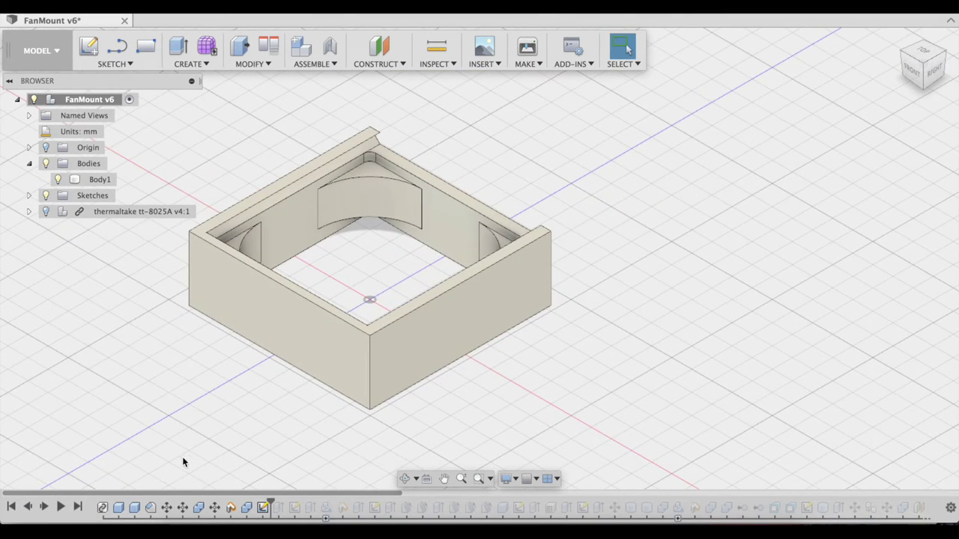
Step: Step the design history forward through the extrusions of the first two sketches and show the fan component again
left_click(44, 507)
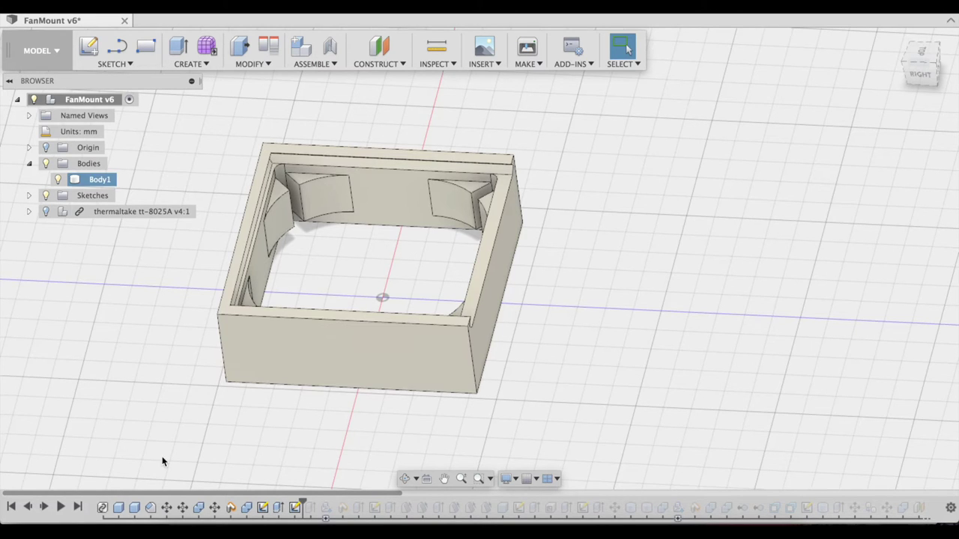
left_click(45, 212)
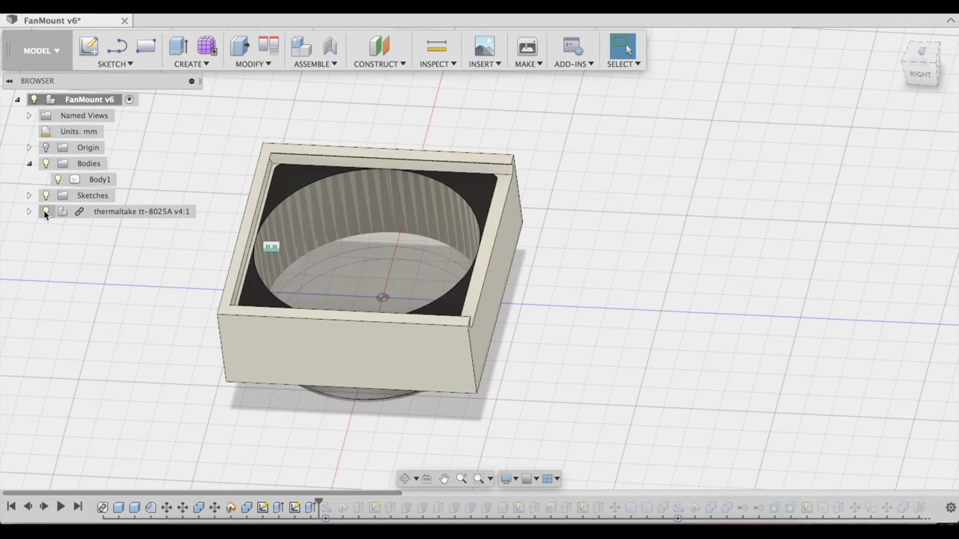
Step: Step the design history forward through inserting and positioning the BoostConverter on Body1's side wall, plus the following sketch and extrusion
left_click(44, 507)
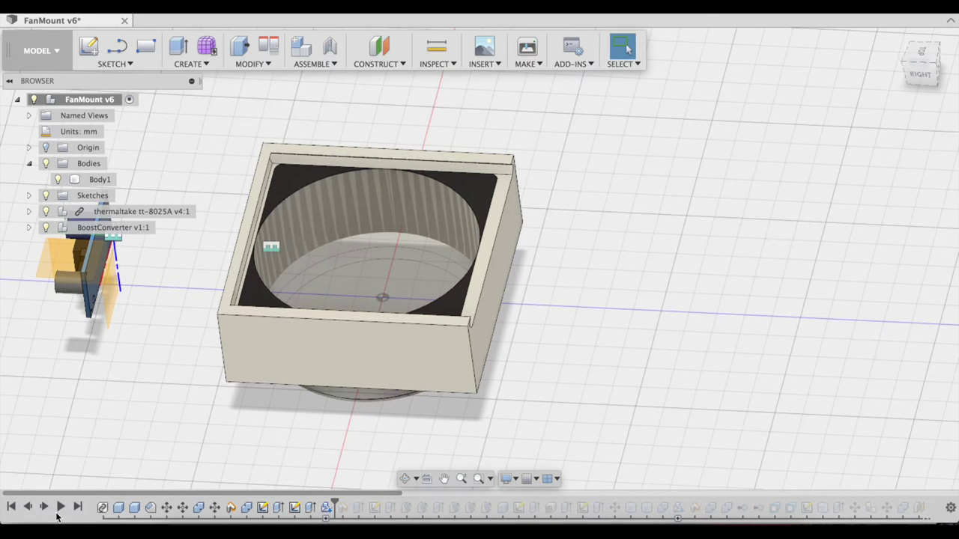
left_click(44, 507)
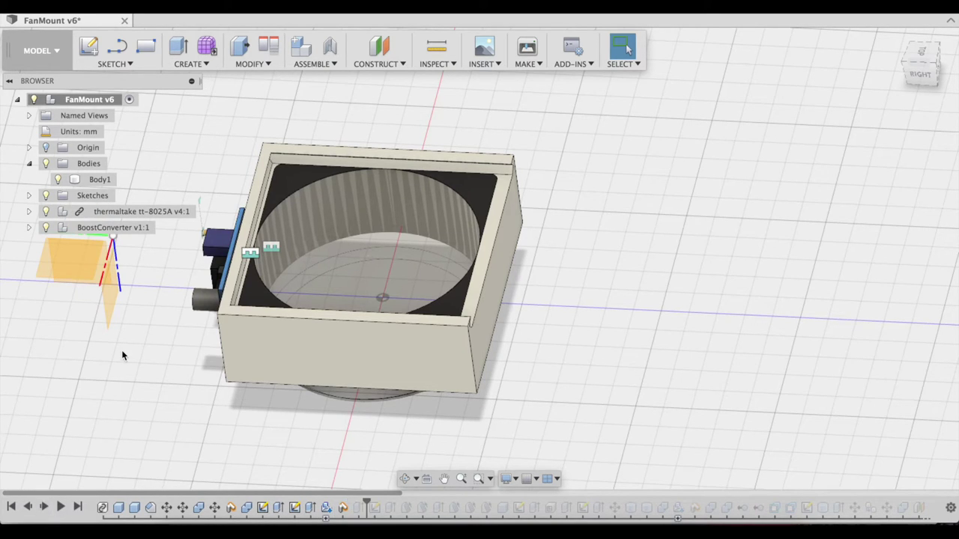
scroll(123, 355, "down", 5, "shift")
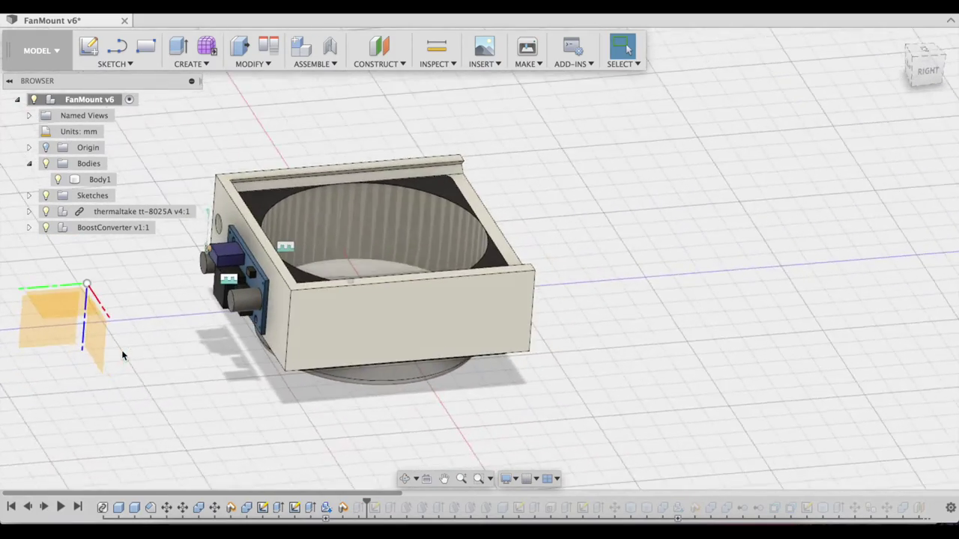
scroll(122, 355, "up", 5, "shift")
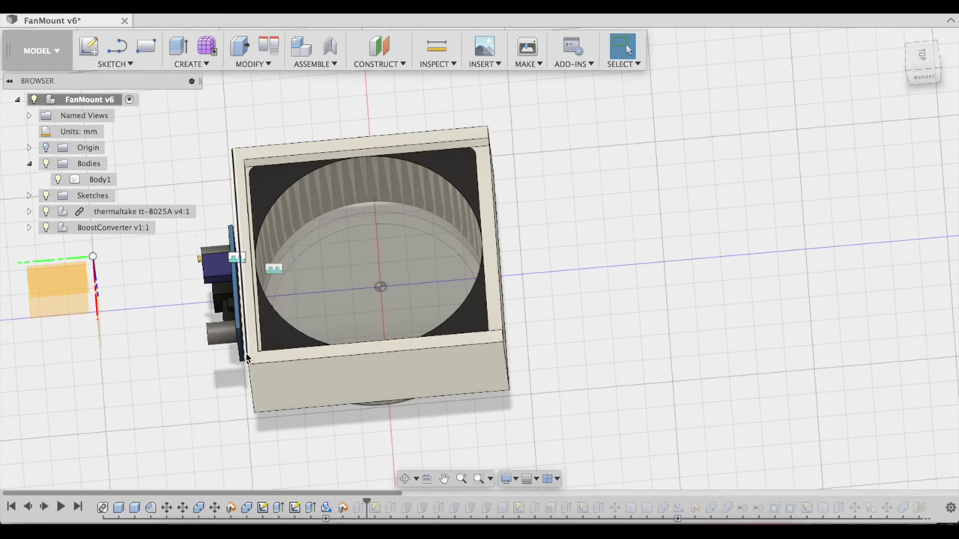
scroll(197, 412, "left", 5, "shift")
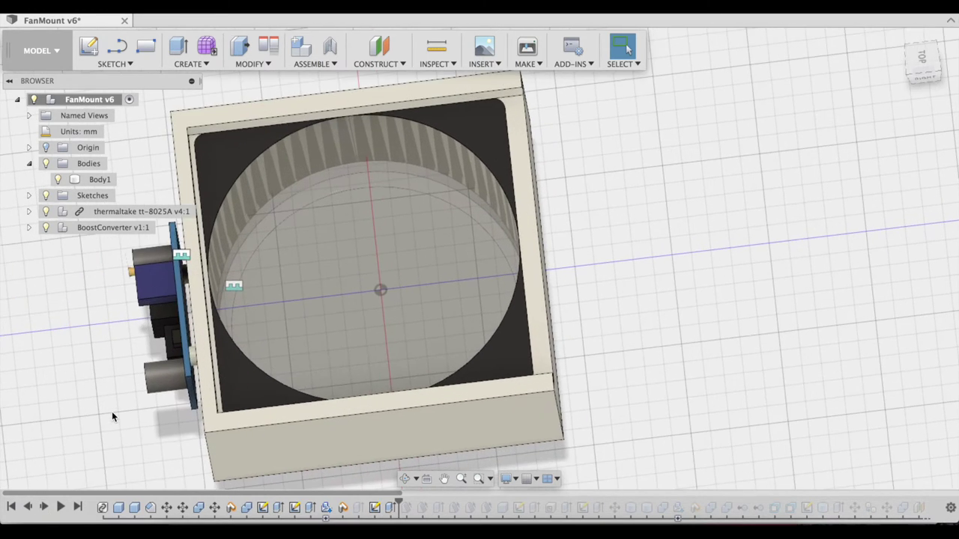
scroll(113, 416, "down", 5, "shift")
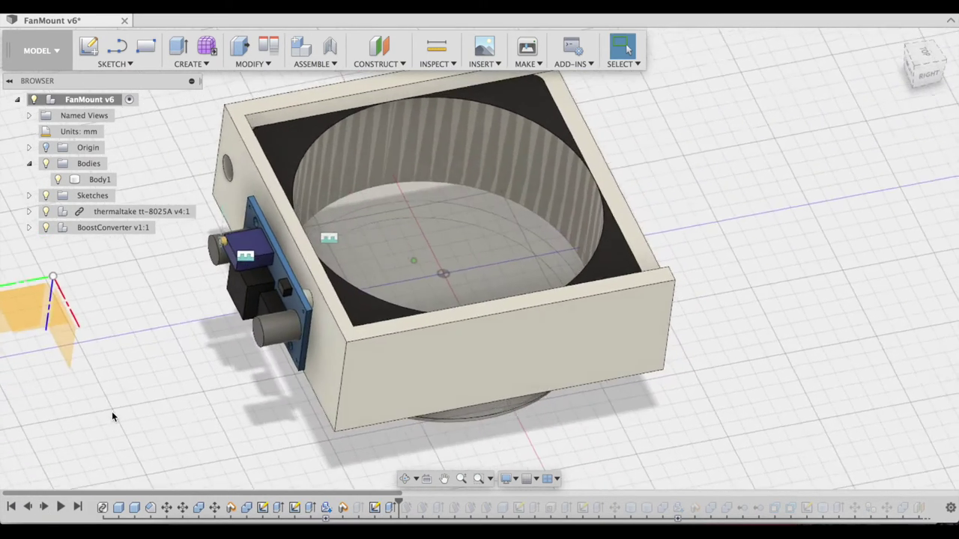
Step: Step the design history forward through the standoff features on the side wall, hiding and reshowing the BoostConverter to examine them
left_click(43, 508)
left_click(42, 508)
left_click(43, 508)
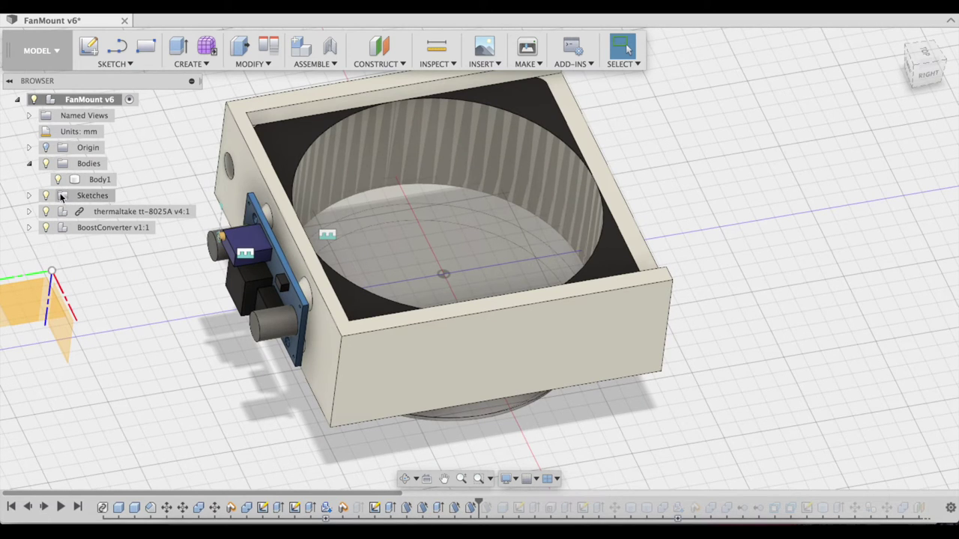
left_click(45, 228)
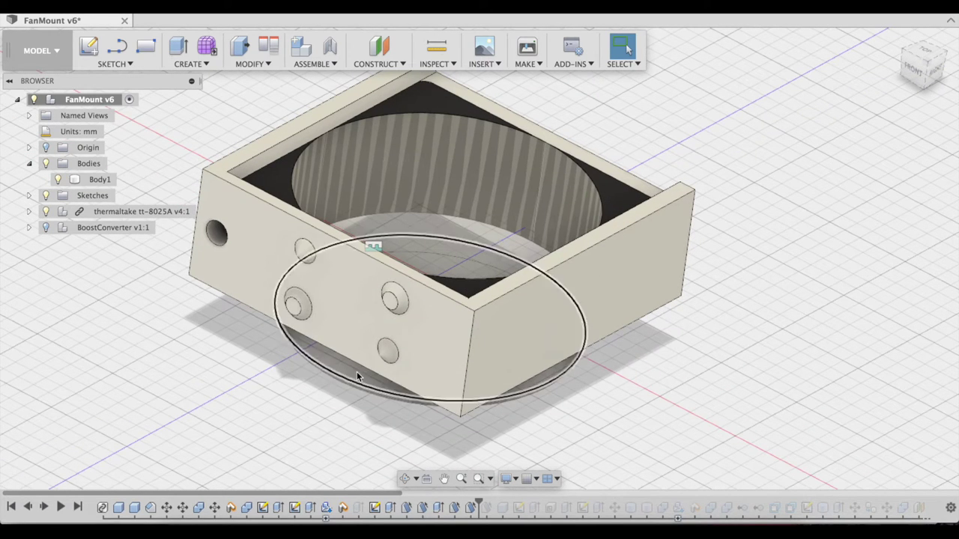
left_click(44, 227)
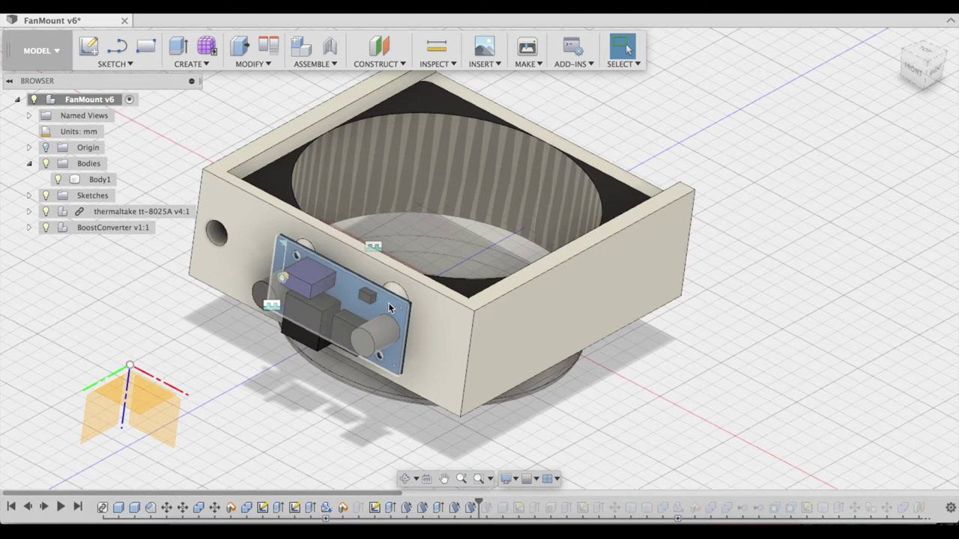
middle_click_drag(357, 321, 354, 324, "shift")
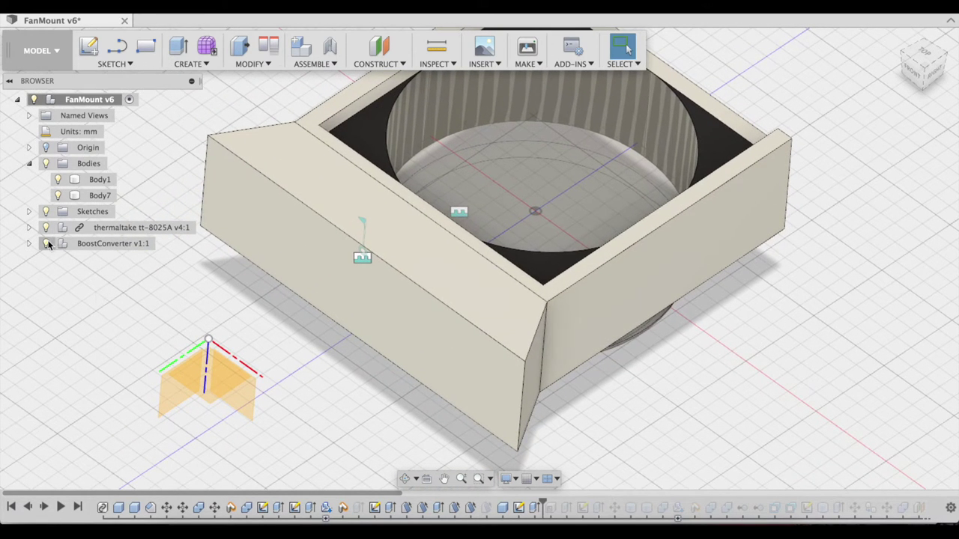
Step: Examine Body7 beside the fan housing and step the design history forward through its shell and the extrusion after it
left_click(447, 270)
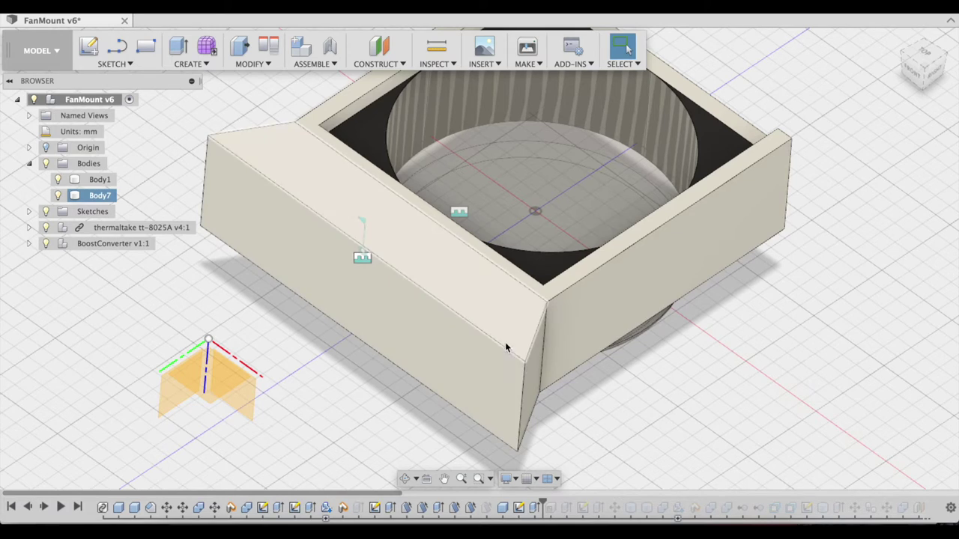
scroll(290, 380, "right", 3, "shift")
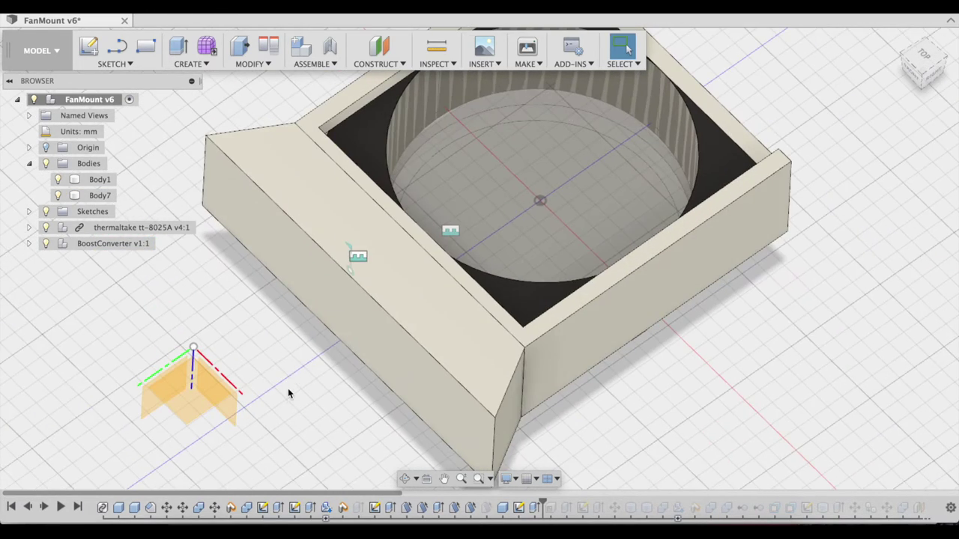
scroll(288, 393, "down", 3)
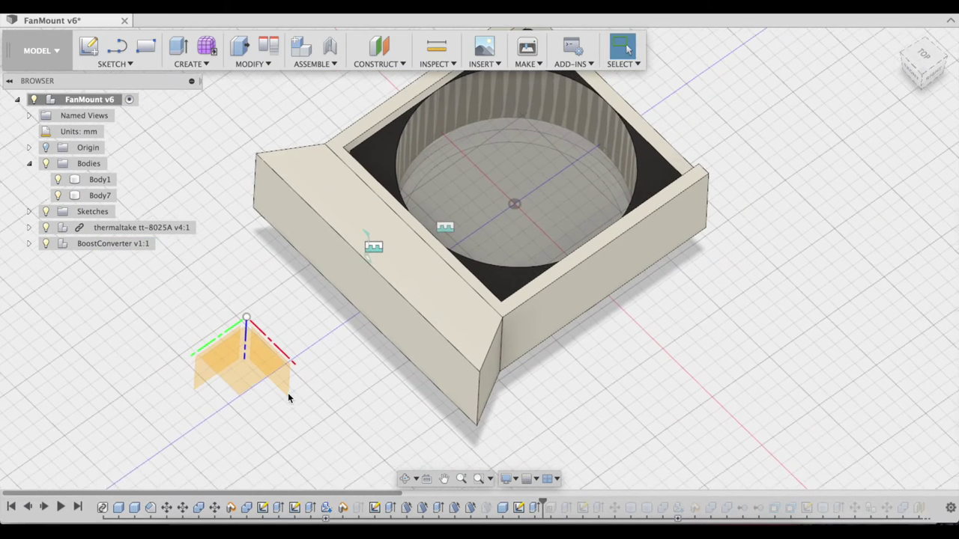
left_click(45, 507)
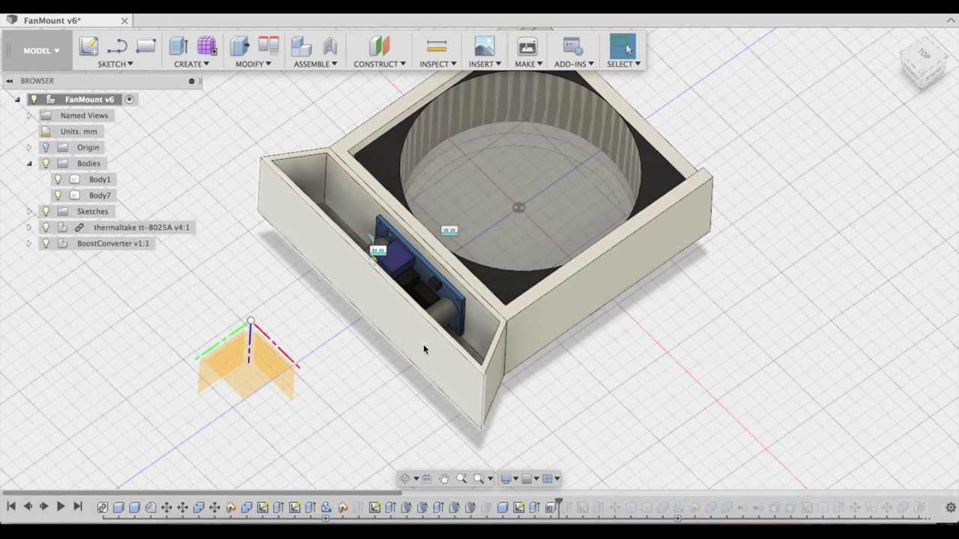
left_click(44, 507)
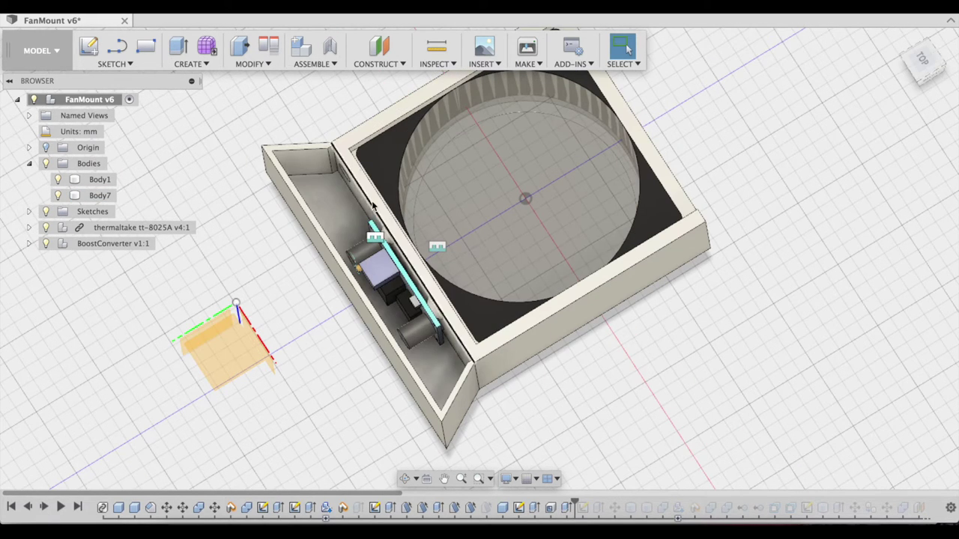
left_click(99, 180)
left_click(167, 376)
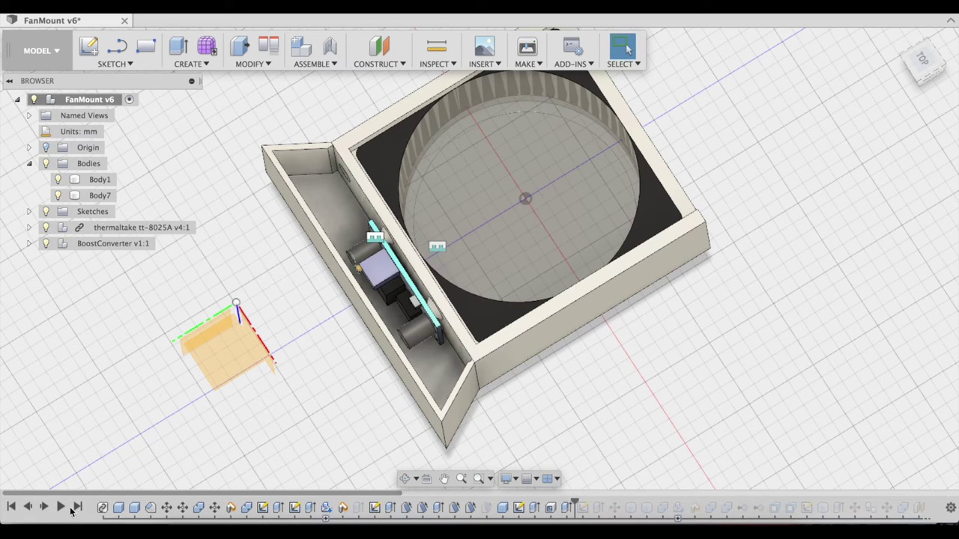
Step: Step the design history forward through the features that create Body8 to the insertion of the Micro-USB_FemalePlug
left_click(45, 507)
left_click(44, 508)
left_click(45, 508)
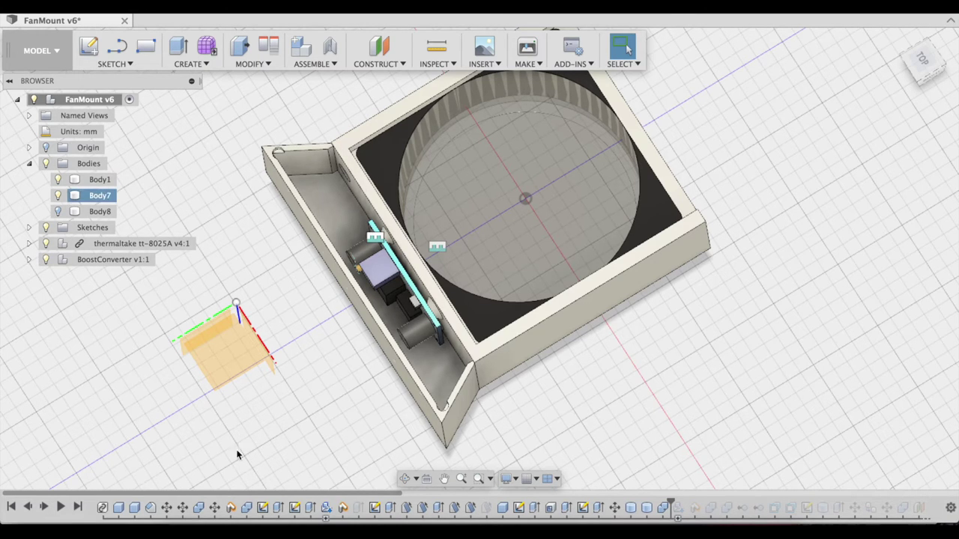
left_click(44, 507)
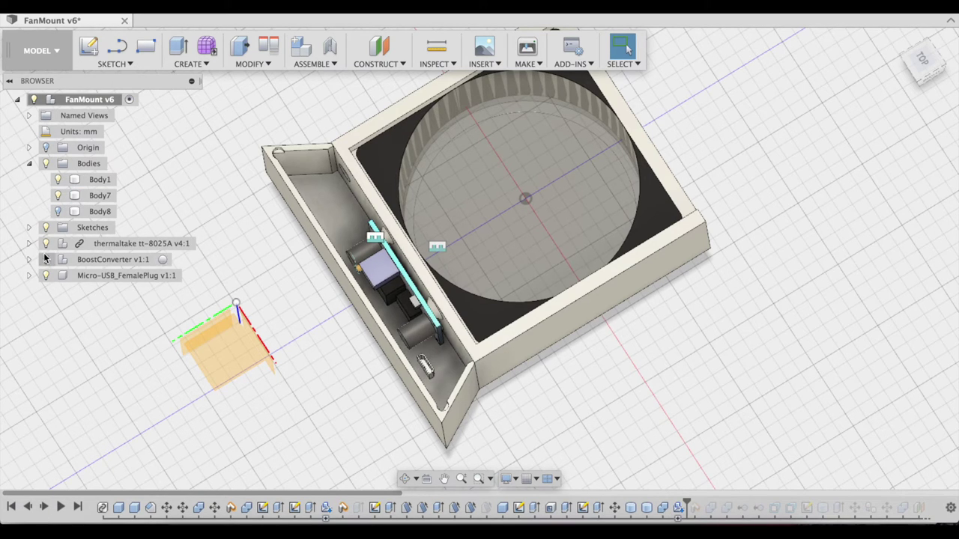
Step: Show Body8 and step the design history forward through the combines to the extrusion that completes the small block Body11
left_click(58, 211)
left_click(44, 507)
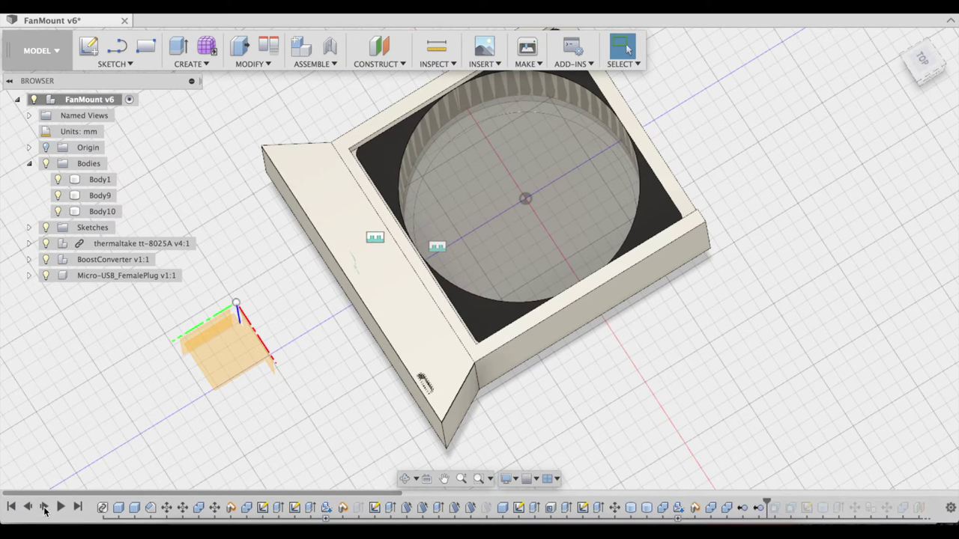
left_click(44, 507)
left_click(45, 507)
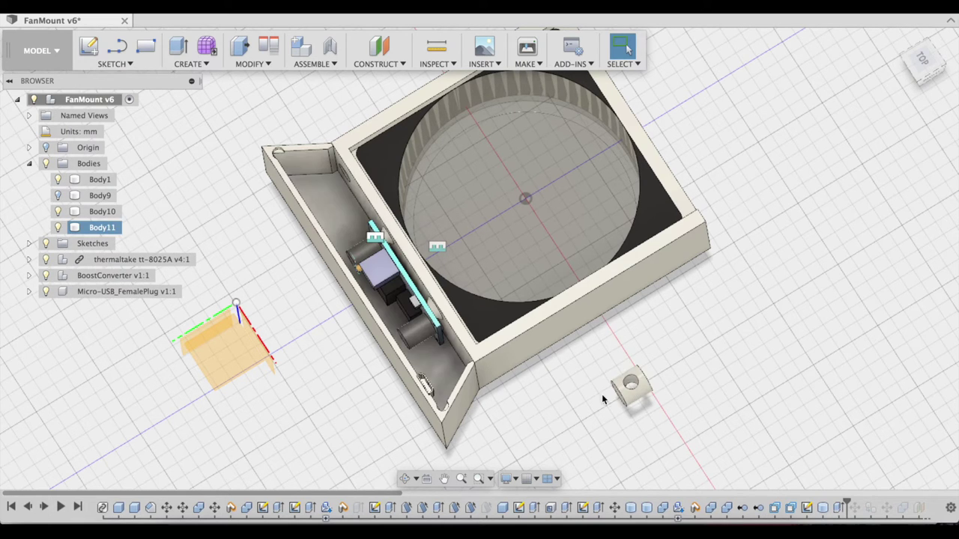
left_click(634, 396)
key("Escape")
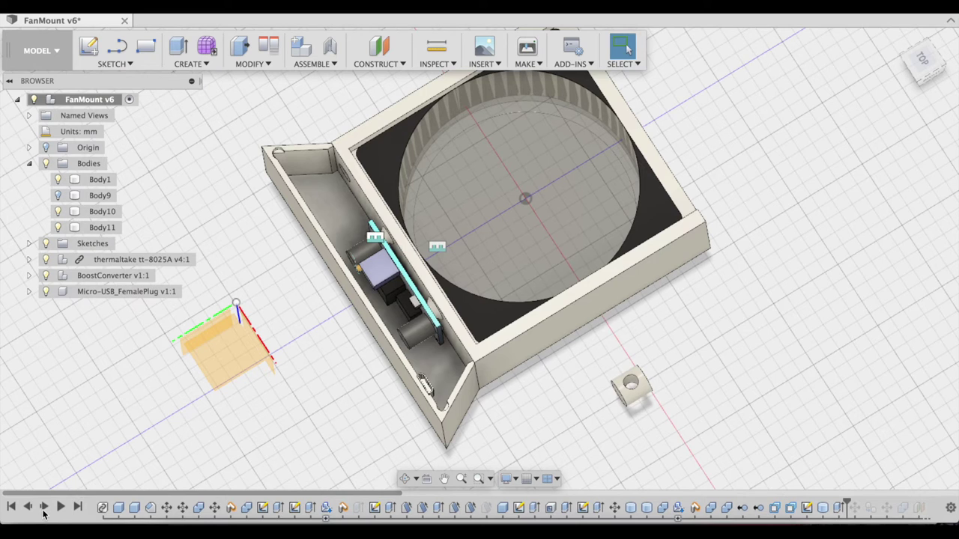
Step: Step the design history forward through moving Body11 into the compartment corner, creating Body12 and the first construction plane
left_click(44, 508)
left_click(44, 507)
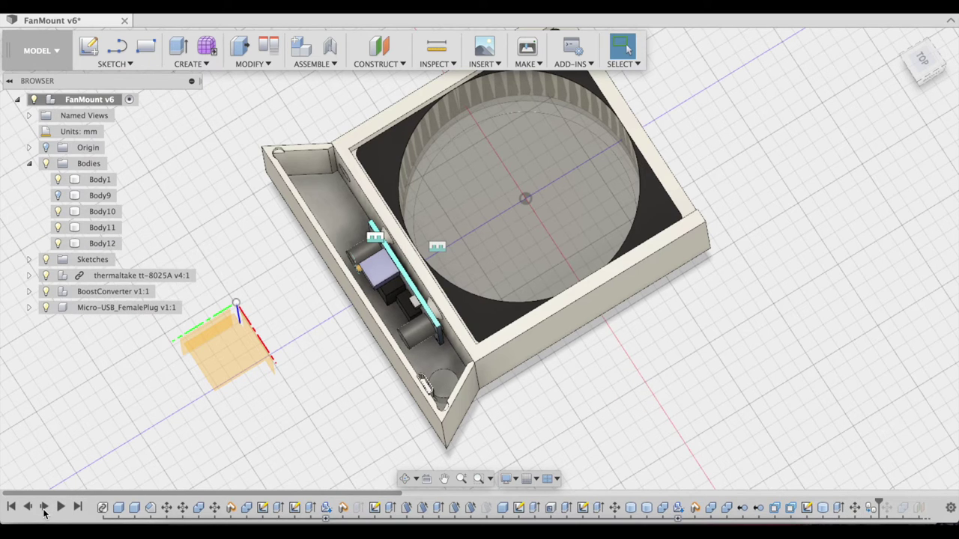
left_click(45, 507)
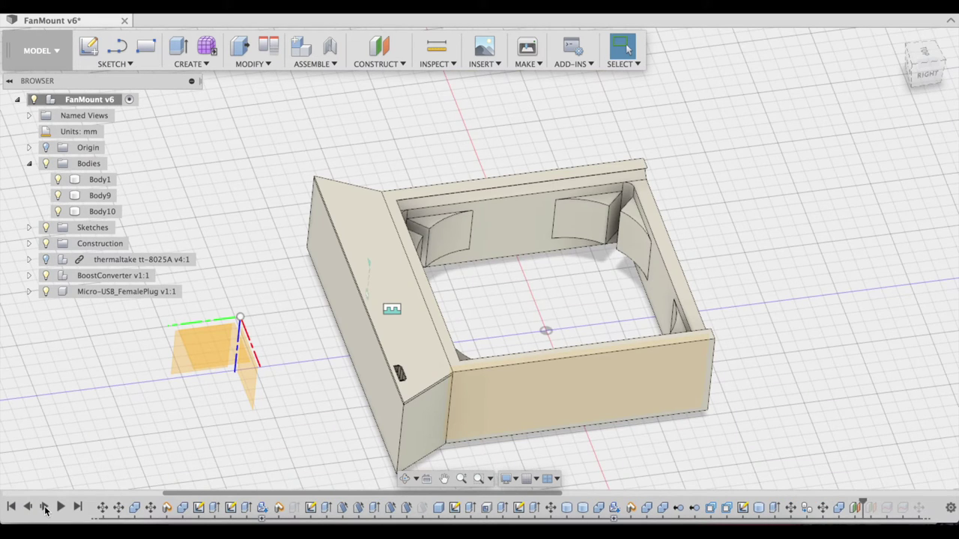
Step: Step the design history forward from the second construction plane through the body splits, the end wall's move and the next sketch and extrusion
left_click(45, 508)
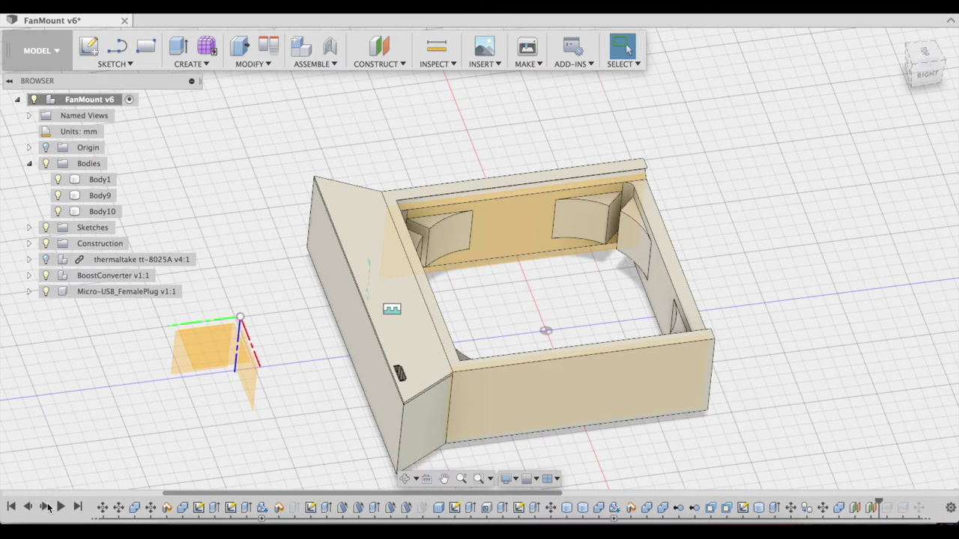
left_click(46, 507)
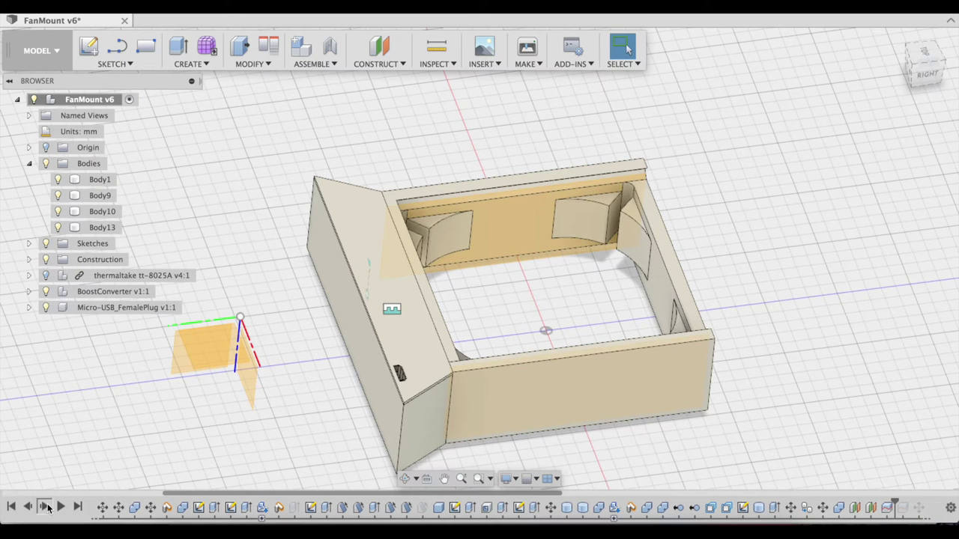
left_click(46, 507)
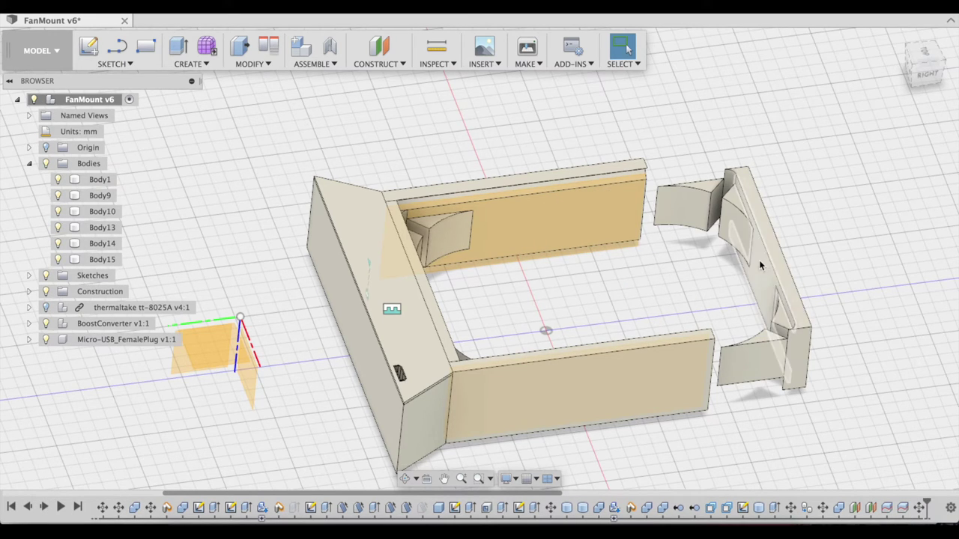
left_click(43, 508)
left_click(43, 507)
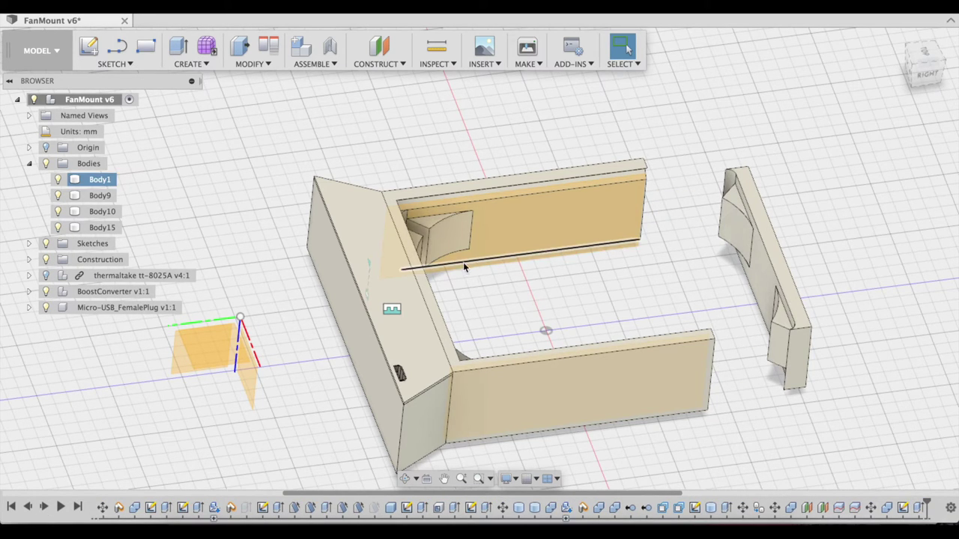
Step: Advance the design history past the separated end wall's remaining features to the end of the timeline
left_click(623, 225)
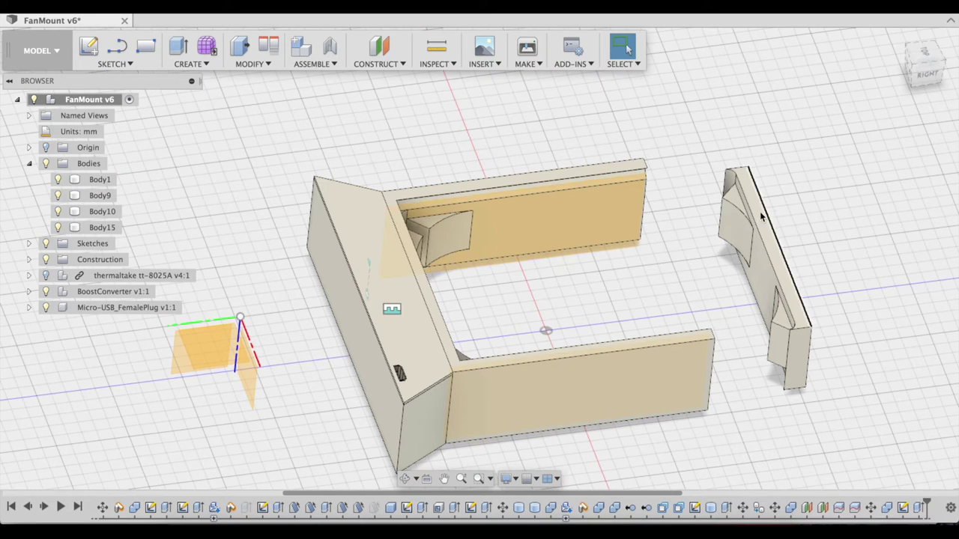
left_click(44, 508)
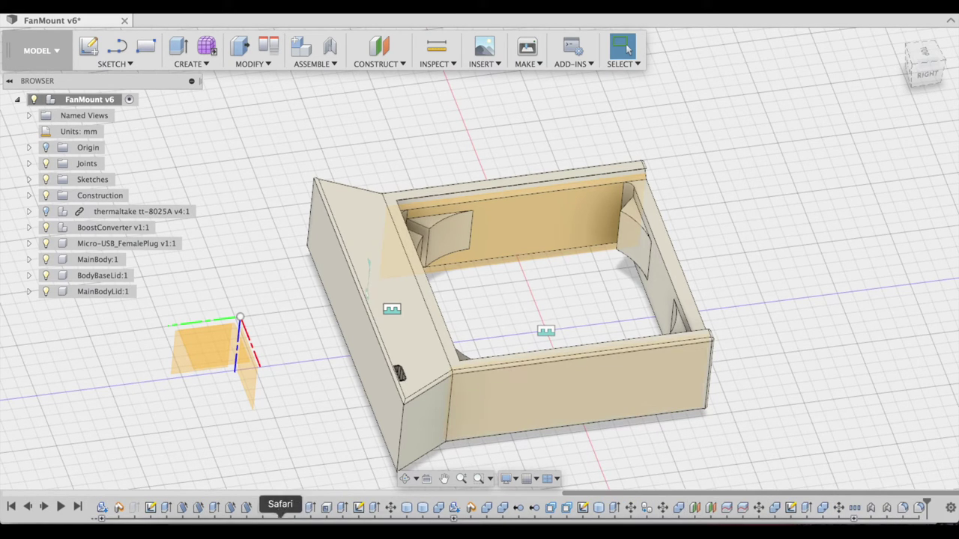
left_click(77, 508)
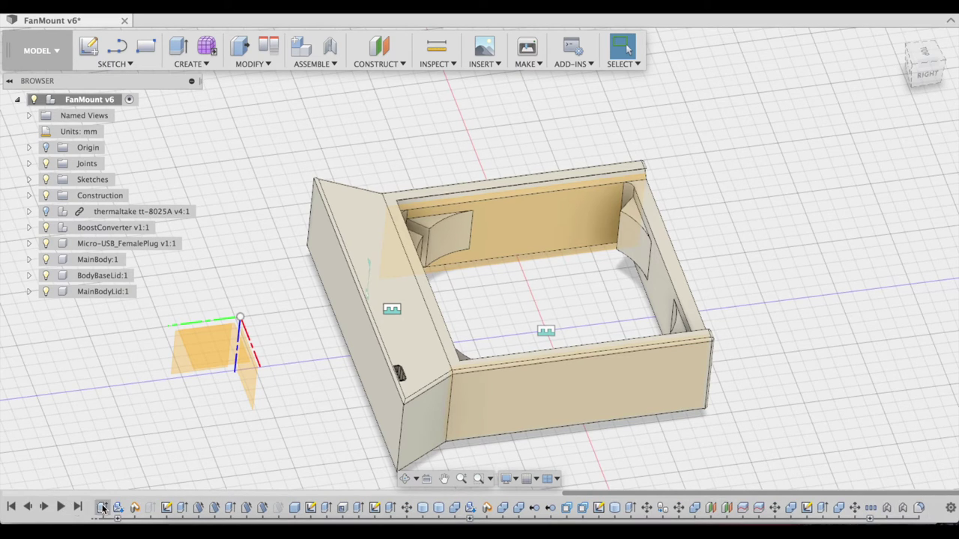
Step: Show the thermaltake fan in the finished enclosure, hide it again, and examine the curved corner supports inside the housing
left_click(46, 212)
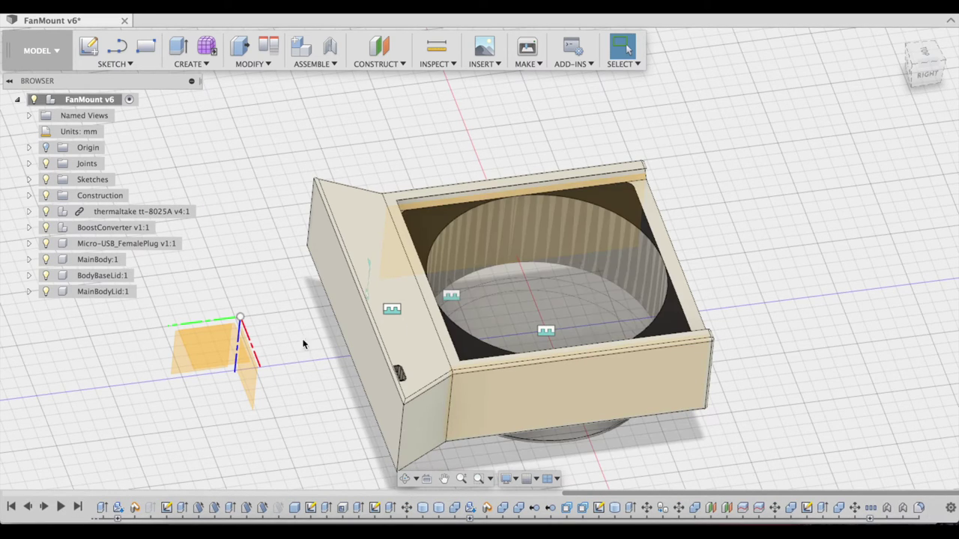
scroll(191, 316, "up", 5, "shift")
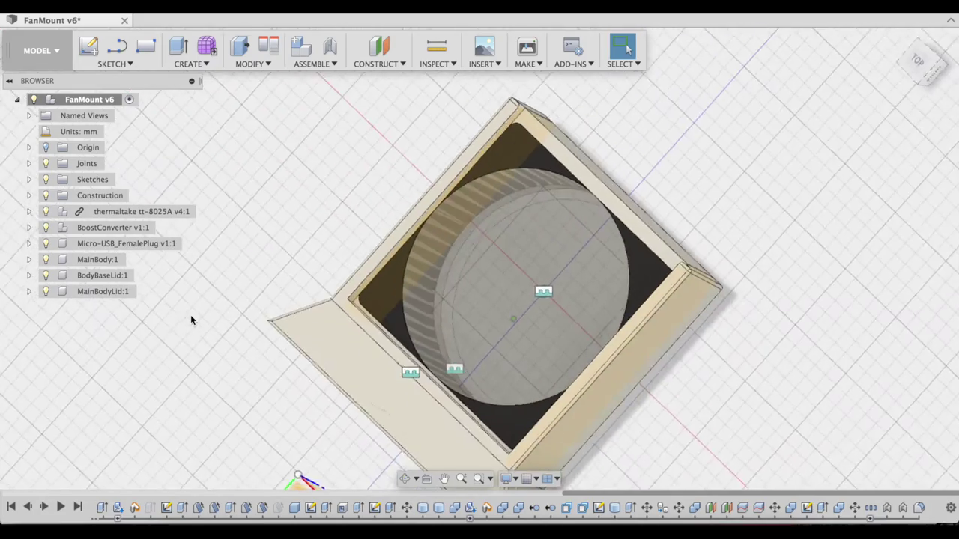
scroll(191, 320, "left", 4, "shift")
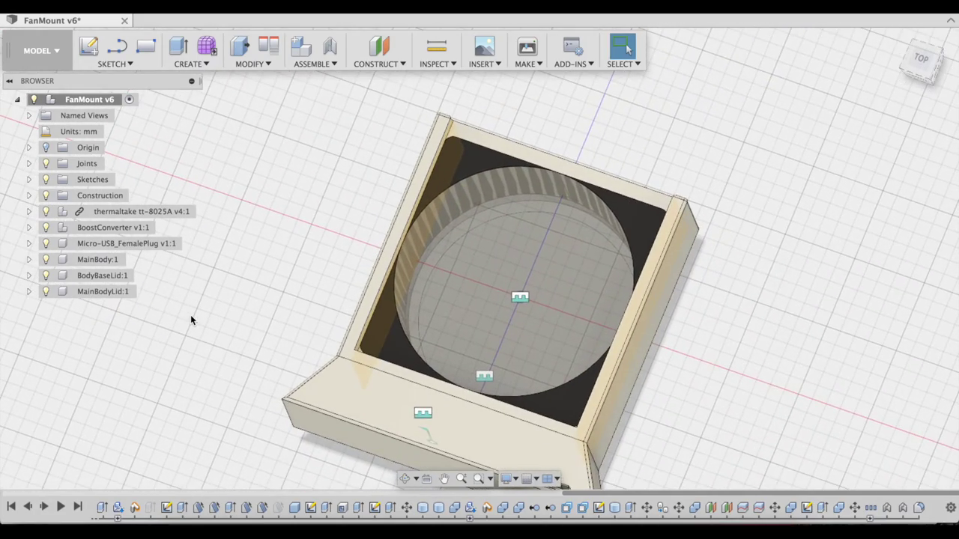
scroll(191, 320, "down", 1)
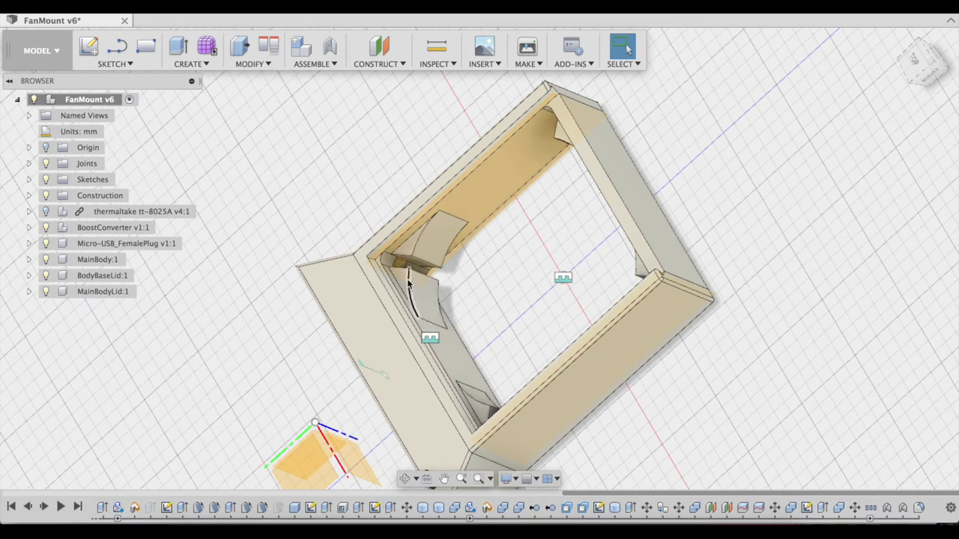
scroll(437, 308, "up", 3)
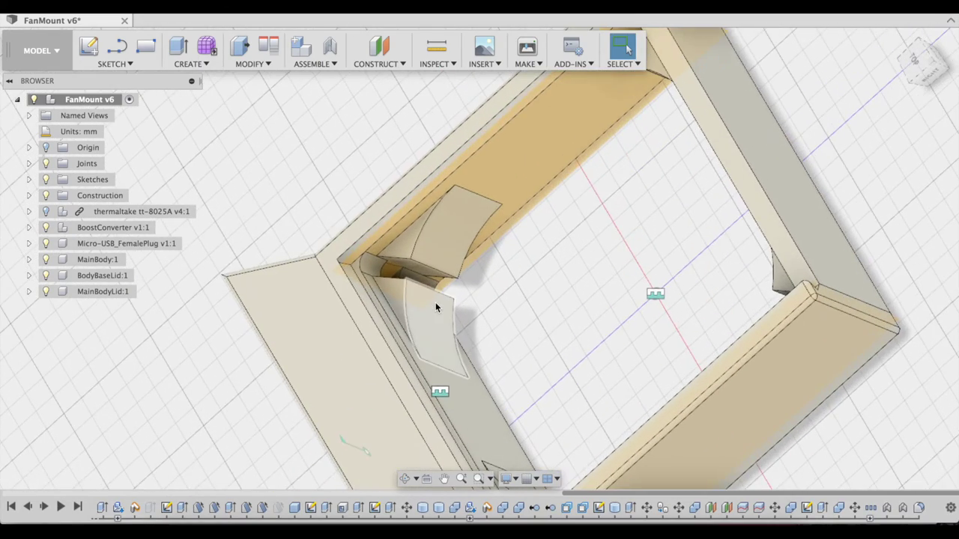
Step: Extrude the triangular end face of the corner support on the compartment-side wall 7 mm into the support as a cut
scroll(435, 303, "up", 5)
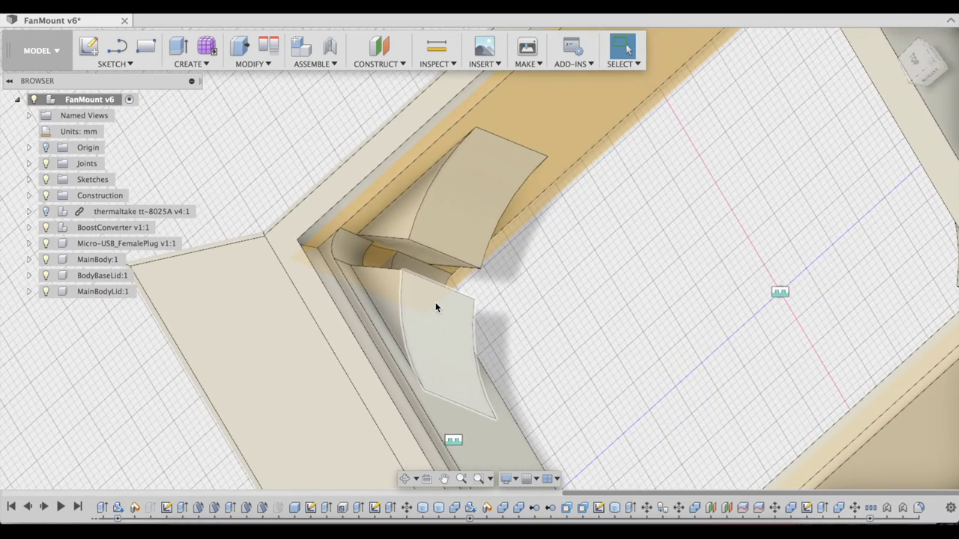
scroll(433, 315, "left", 5, "shift")
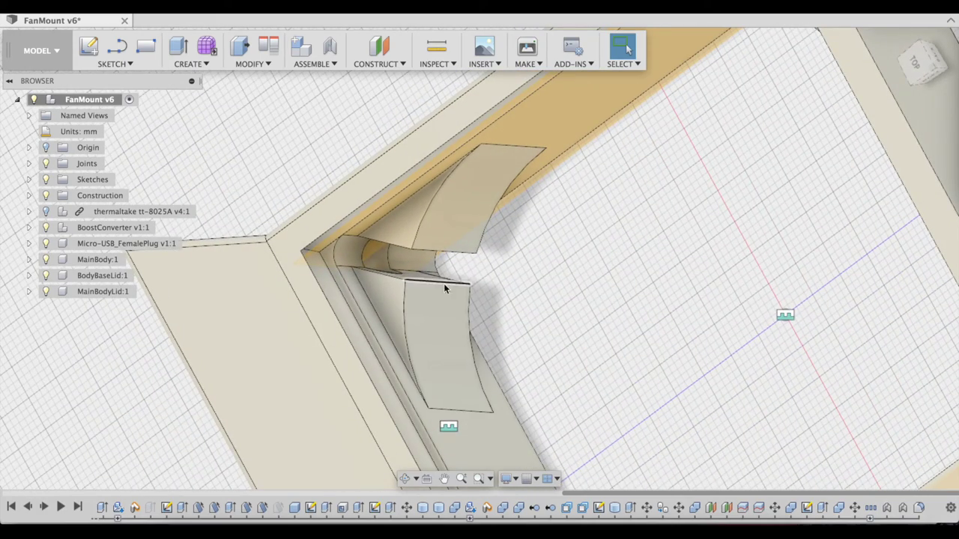
scroll(424, 324, "down", 5, "shift")
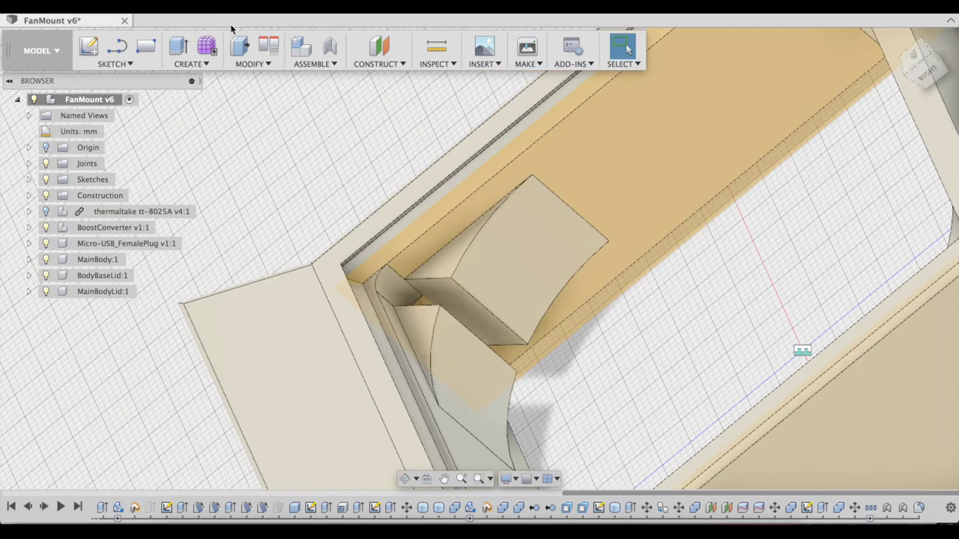
left_click(422, 331)
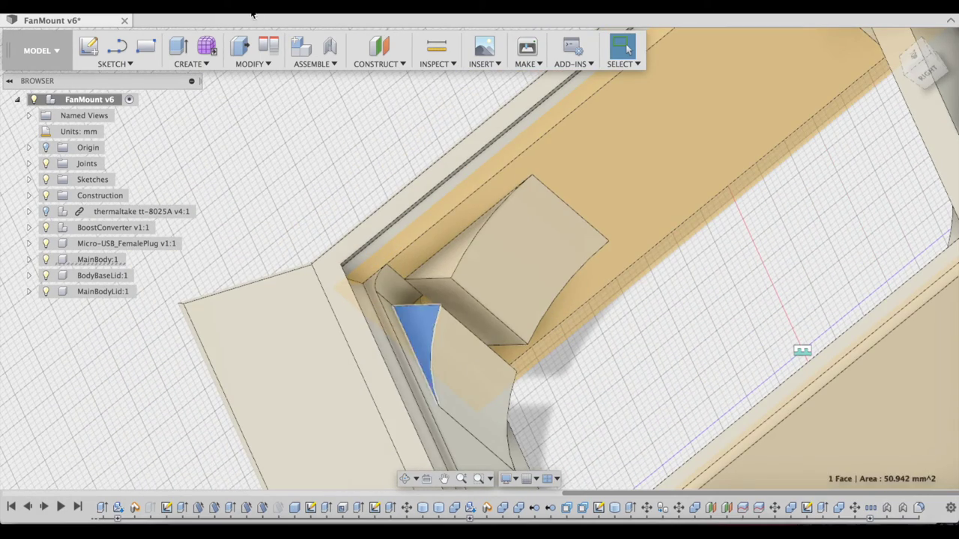
left_click(263, 64)
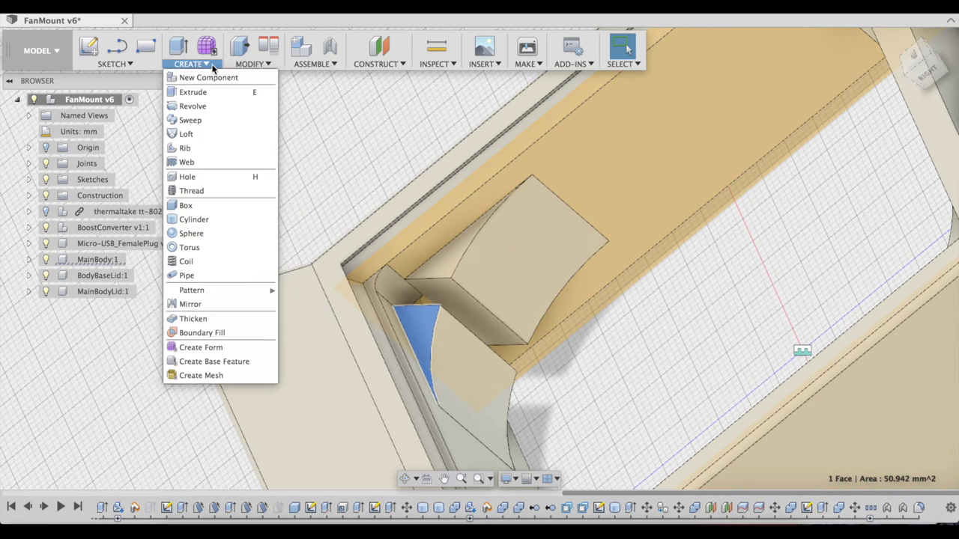
left_click(207, 64)
left_click(202, 63)
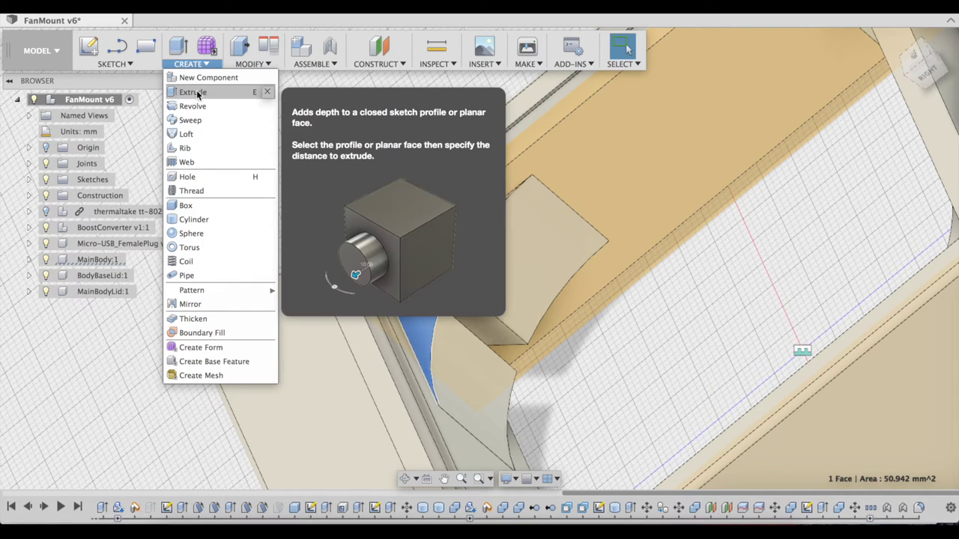
left_click(198, 91)
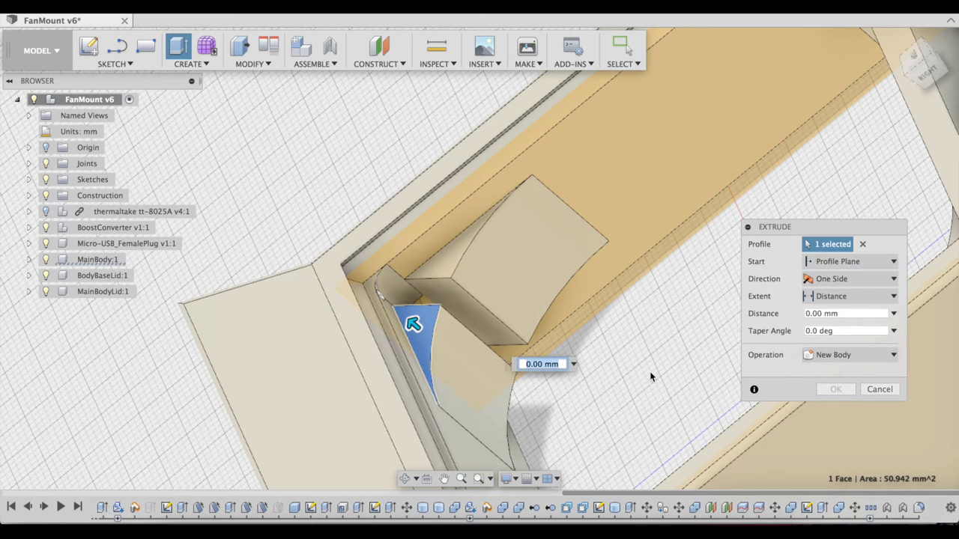
left_click_drag(413, 322, 460, 365)
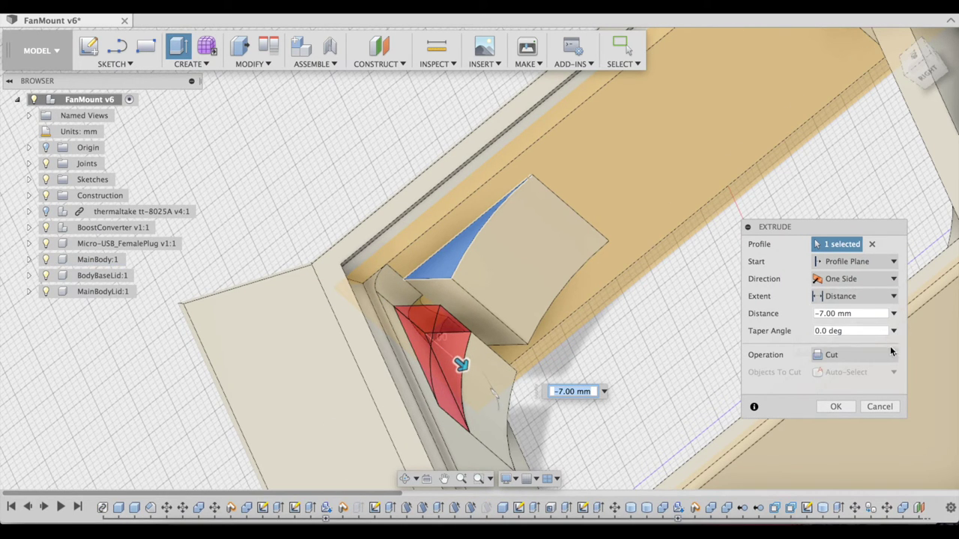
Step: Set the cut's extent to To Object, ending at the opposite end face of the corner support, and complete the extrusion
left_click(892, 298)
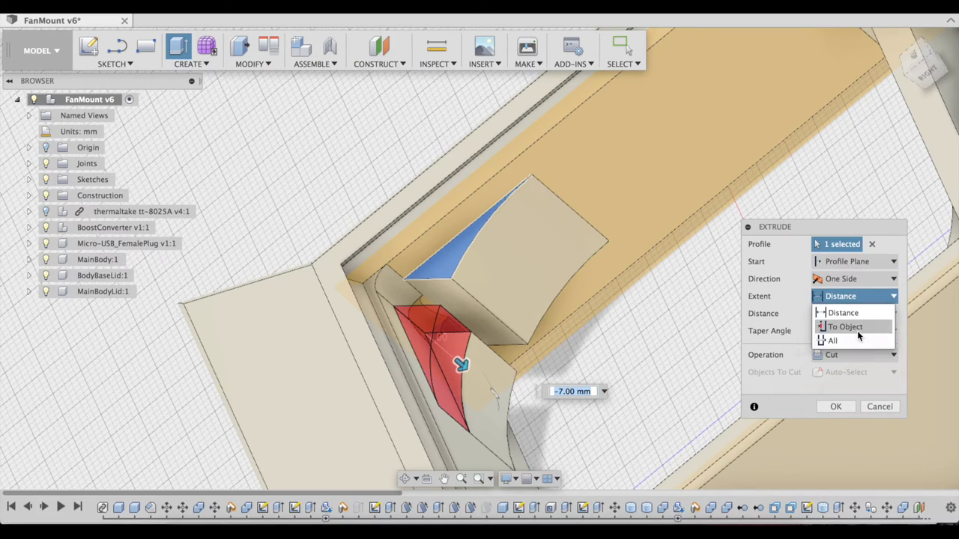
left_click(845, 328)
scroll(680, 369, "down", 10, "shift")
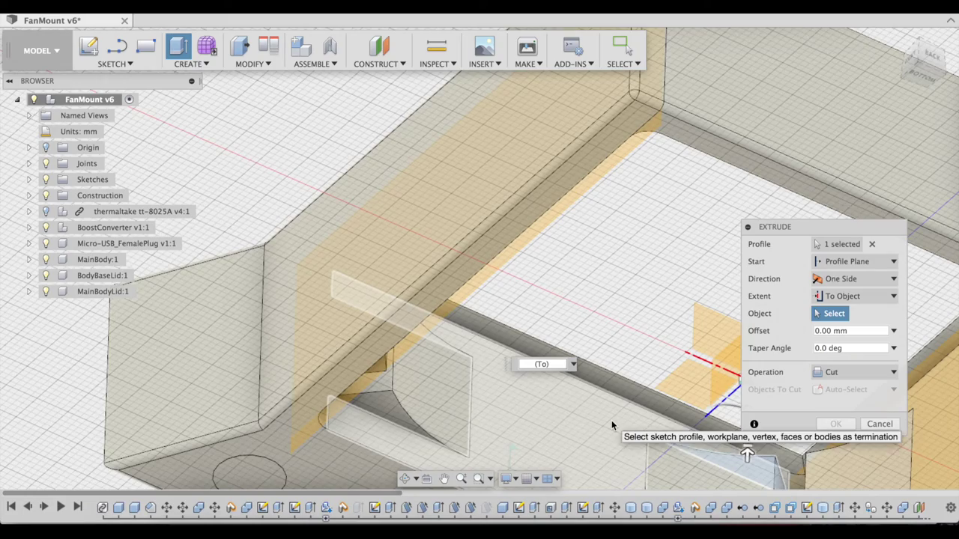
scroll(612, 420, "down", 5)
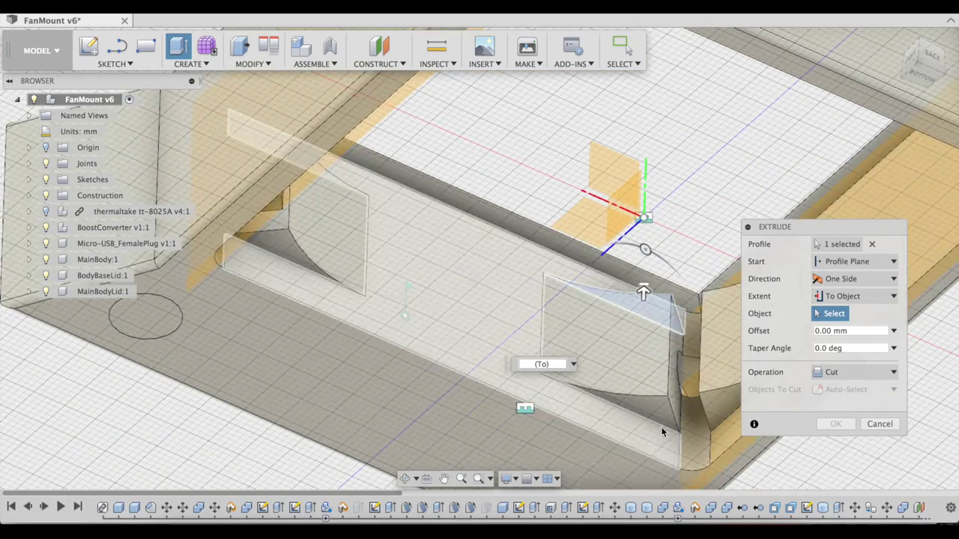
left_click(656, 413)
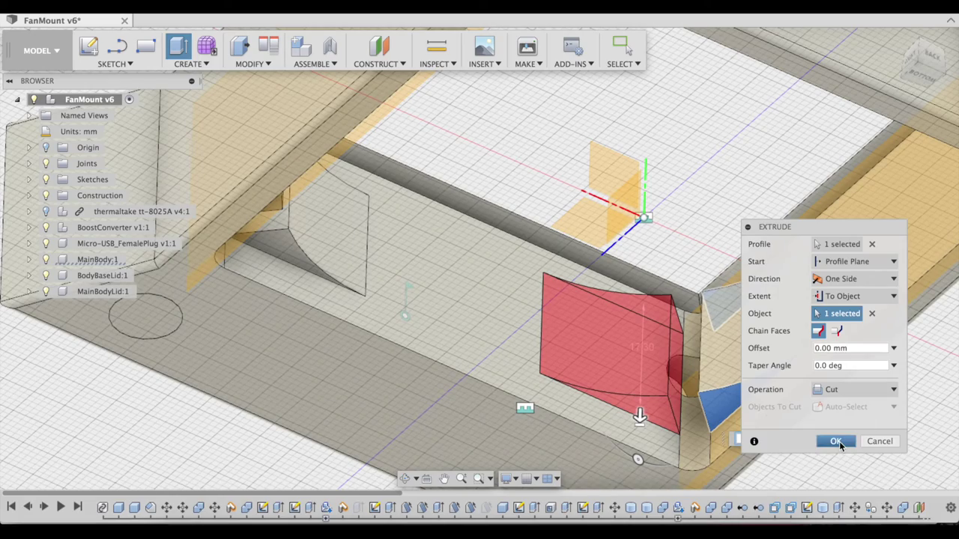
left_click(839, 442)
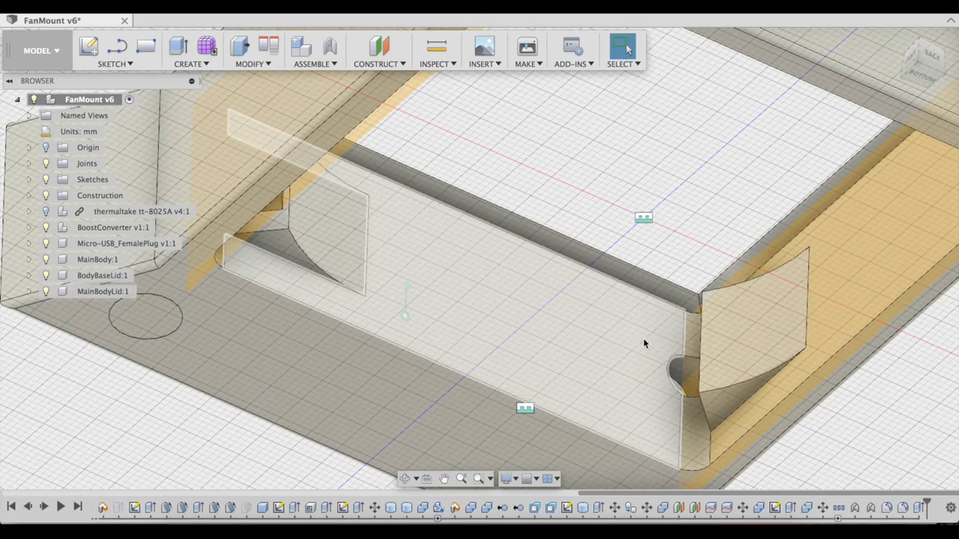
Step: Examine the fan housing's inner corners and its remaining curved supports from several angles
scroll(647, 360, "down", 5, "shift")
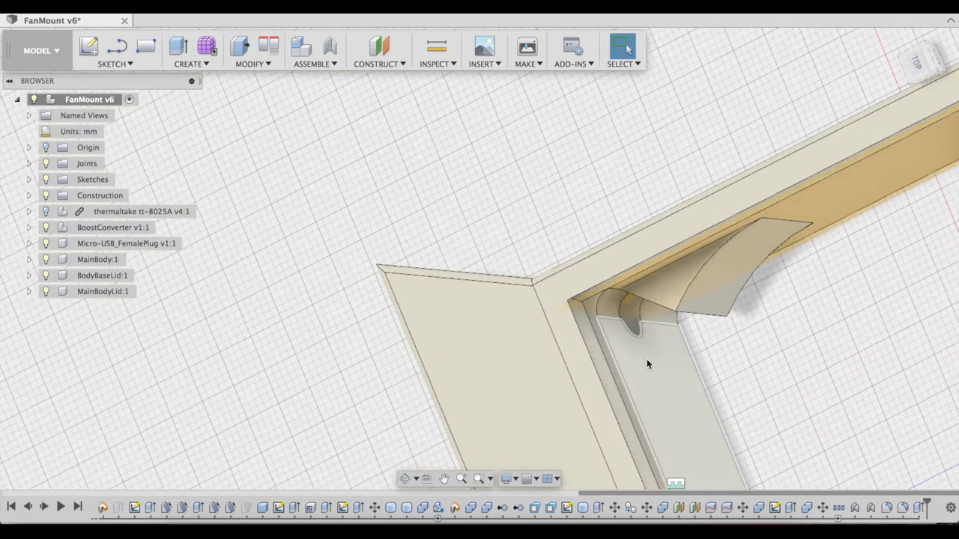
scroll(647, 365, "right", 3)
scroll(647, 364, "down", 4)
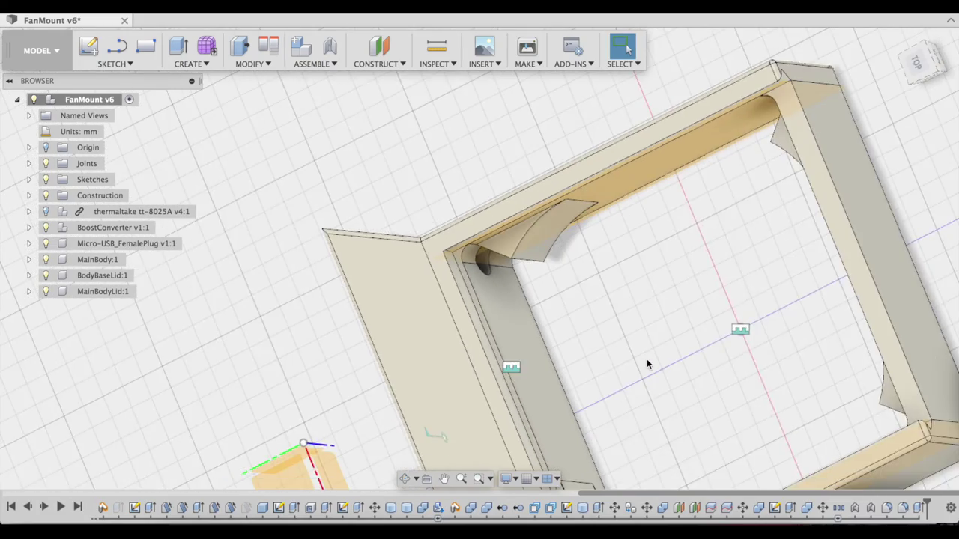
scroll(648, 365, "down", 10, "shift")
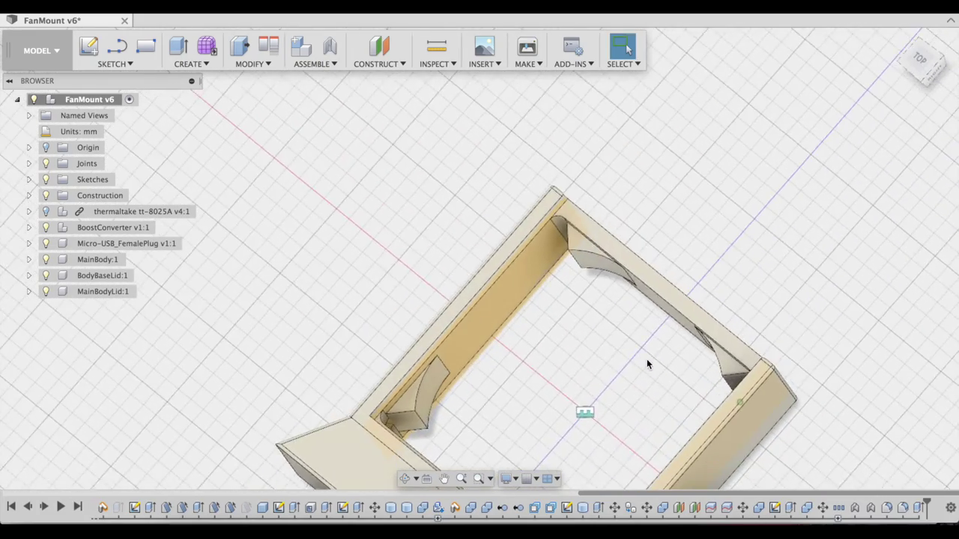
scroll(648, 365, "down", 3, "shift")
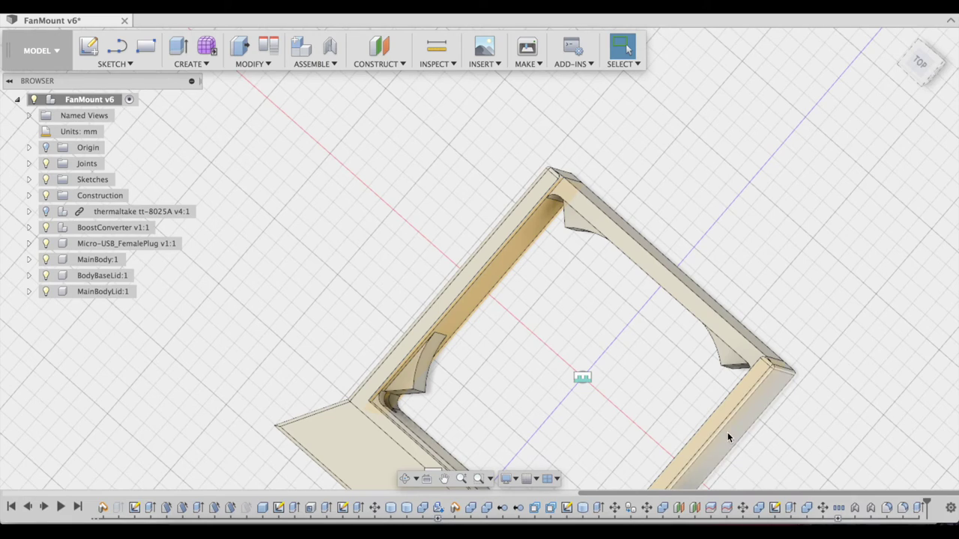
scroll(628, 372, "up", 10, "shift")
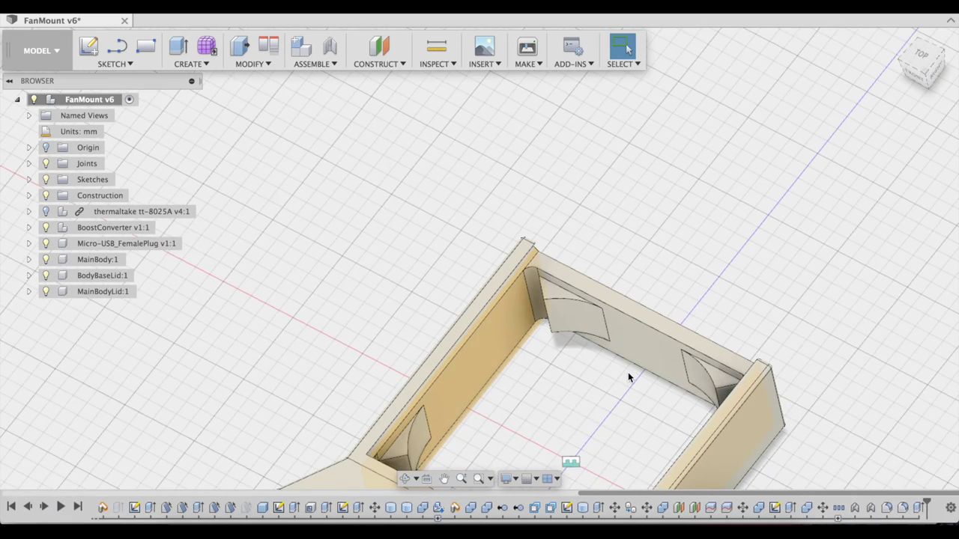
scroll(628, 373, "down", 10, "shift")
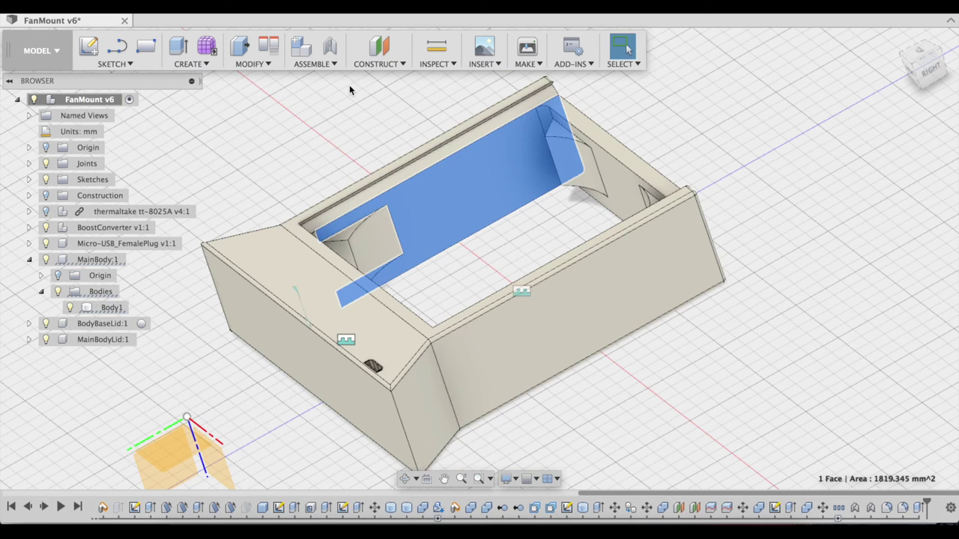
Step: Offset the inner face of the fan housing's long side wall by -0.2 mm with Press Pull
left_click(311, 64)
mouse_move(251, 64)
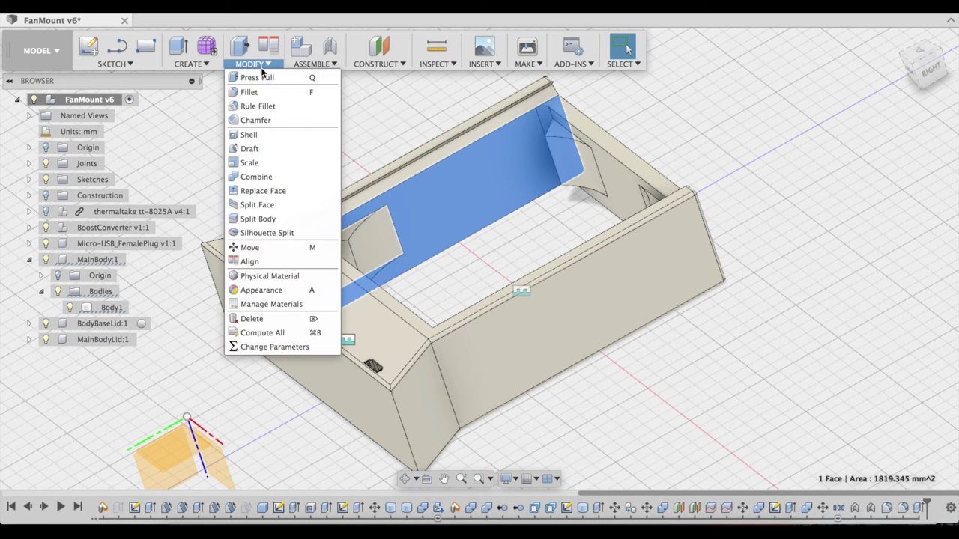
left_click(272, 81)
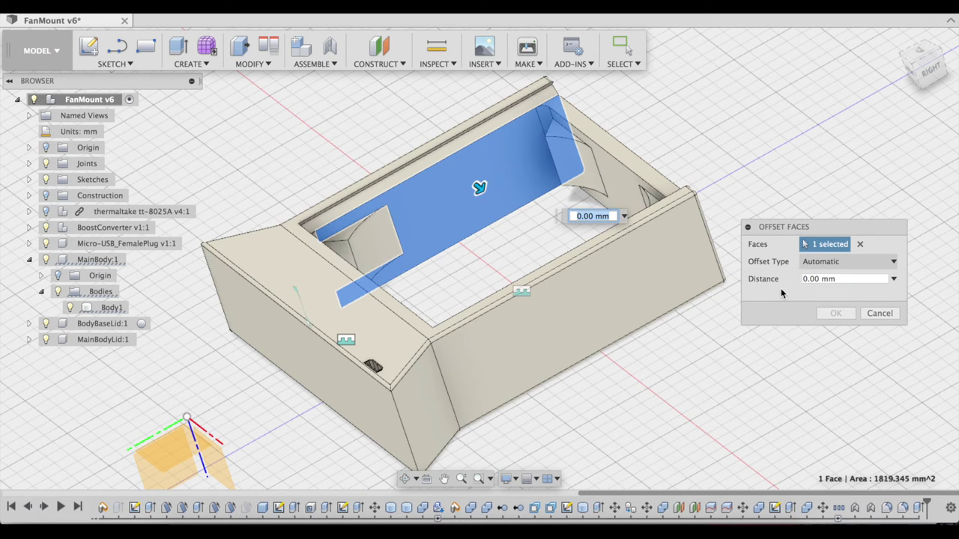
type("-.2")
key("Return")
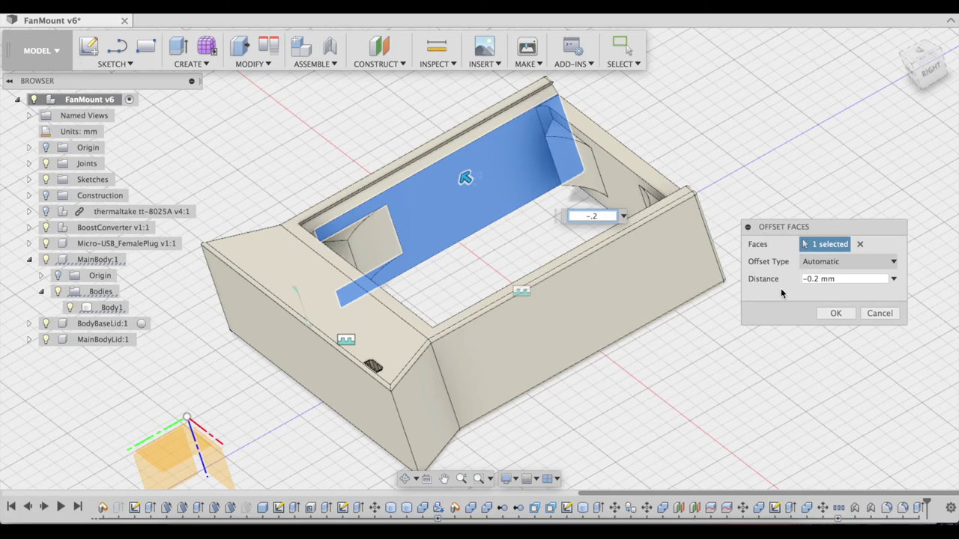
middle_click_drag(484, 235, 483, 236, "shift")
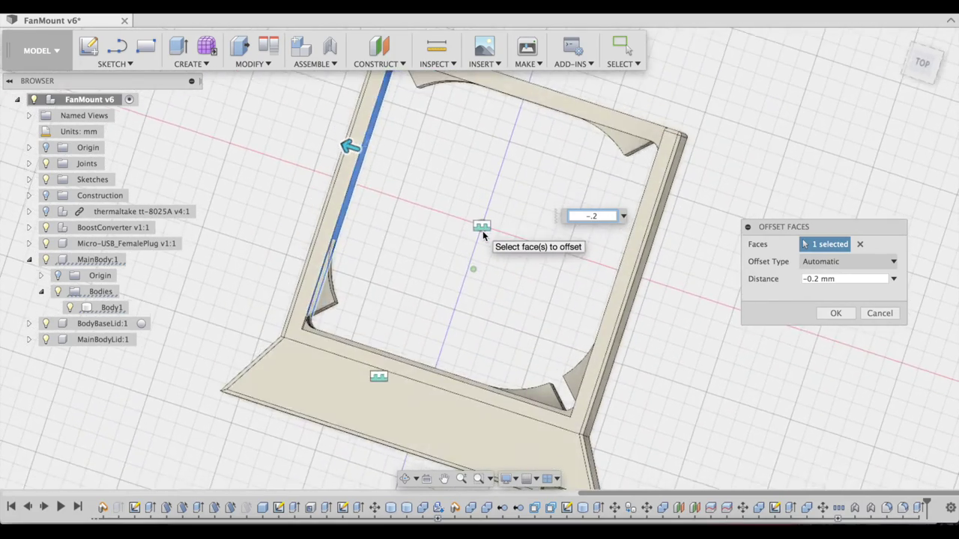
left_click(835, 314)
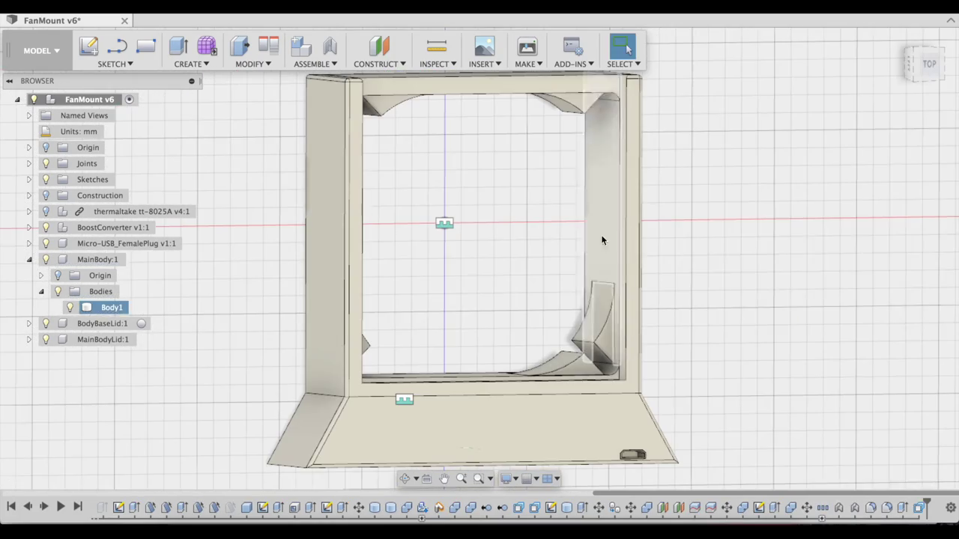
Step: Offset the opposite side wall's inner face with Press Pull, and offset the inner face beside the converter compartment by -0.2 mm
left_click(602, 239)
key("q")
key("Escape")
middle_click_drag(600, 238, 301, 320, "shift")
left_click(479, 358)
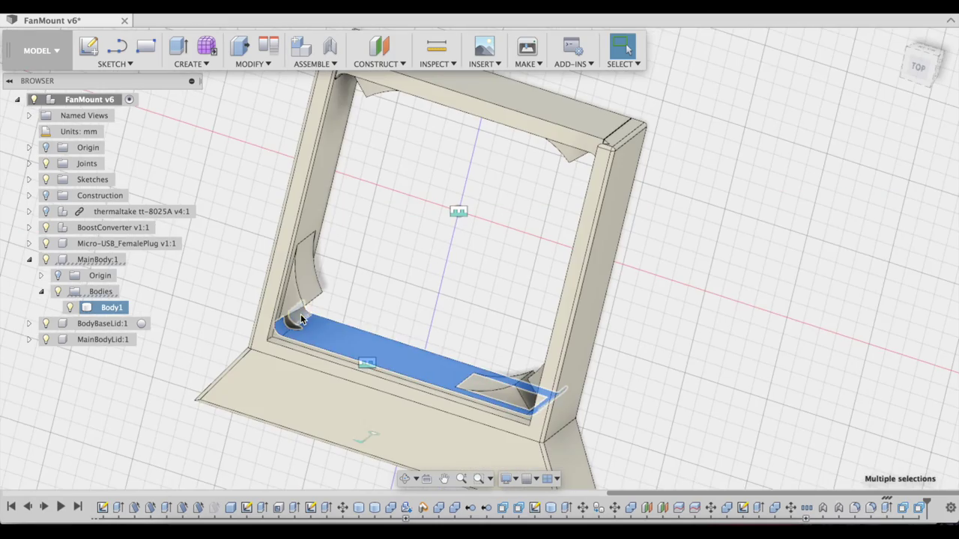
type("q-.2")
key("Return")
middle_click_drag(398, 376, 449, 332, "shift")
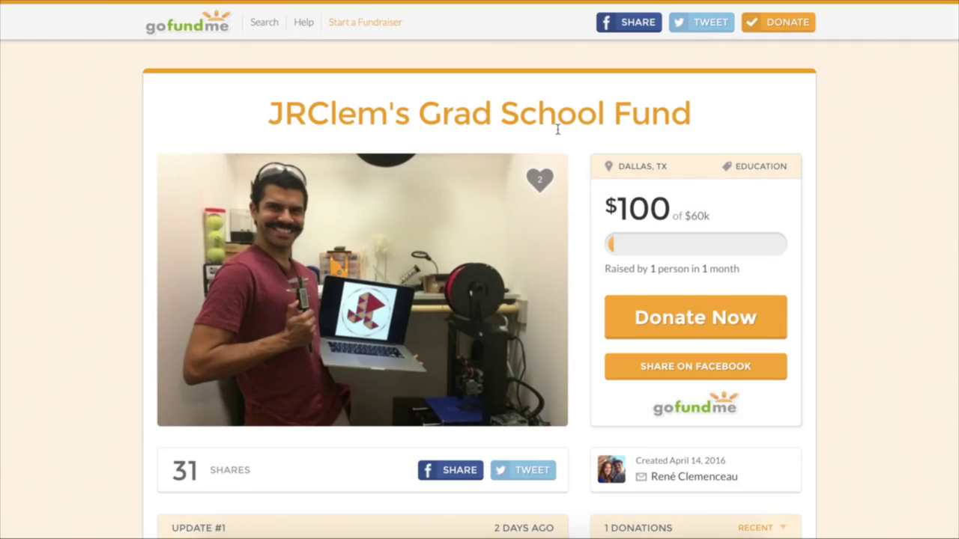